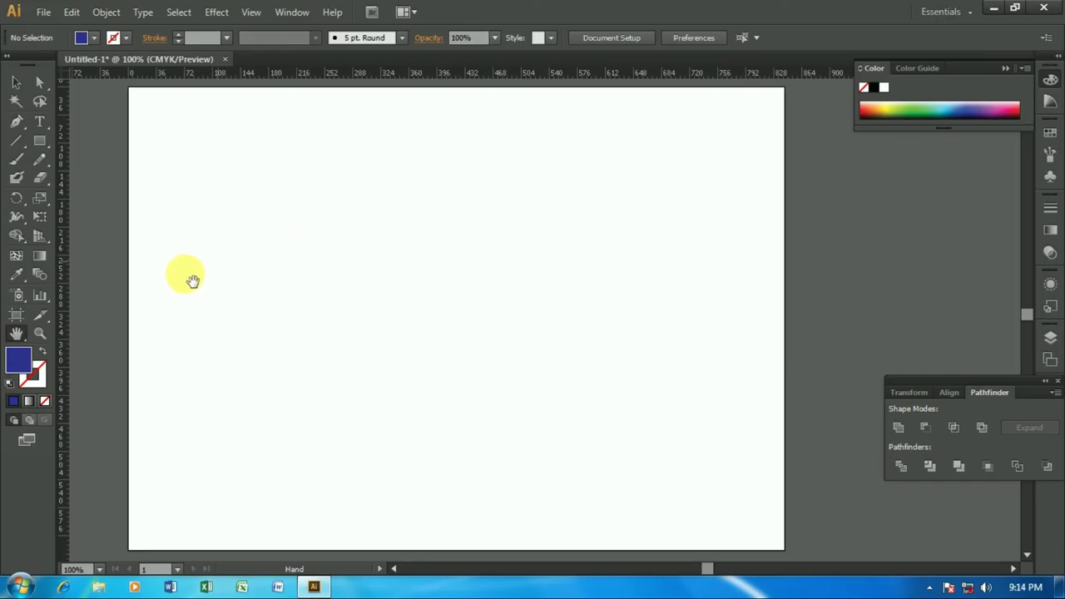
- Restore the default white fill and 1 pt black stroke with the D shortcut
key("d")
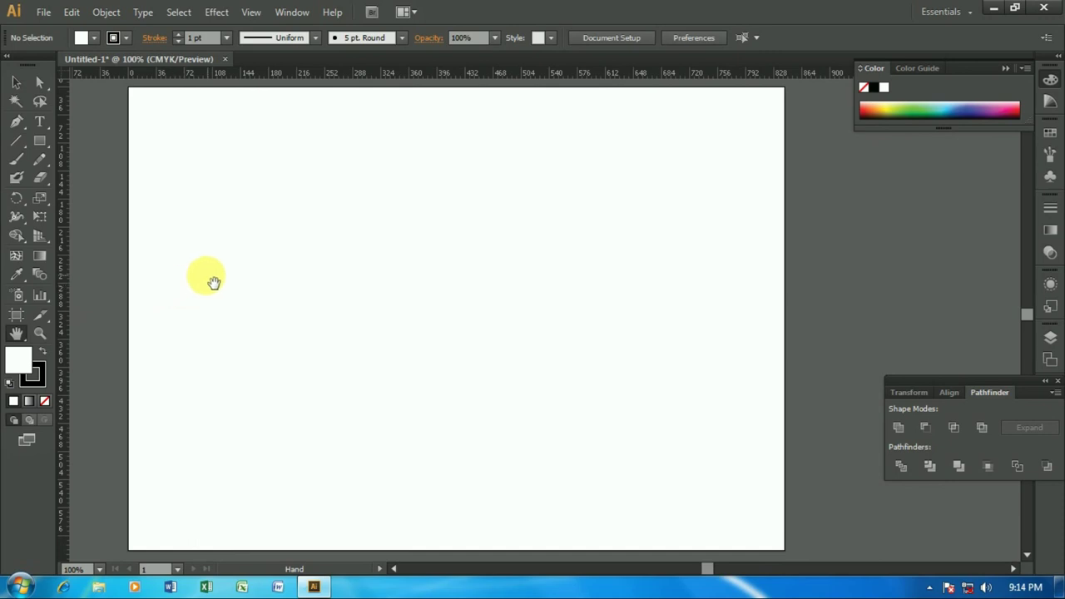
- Type a capital B near the artboard's upper left, styled Arial Bold at 300 pt
left_click(39, 121)
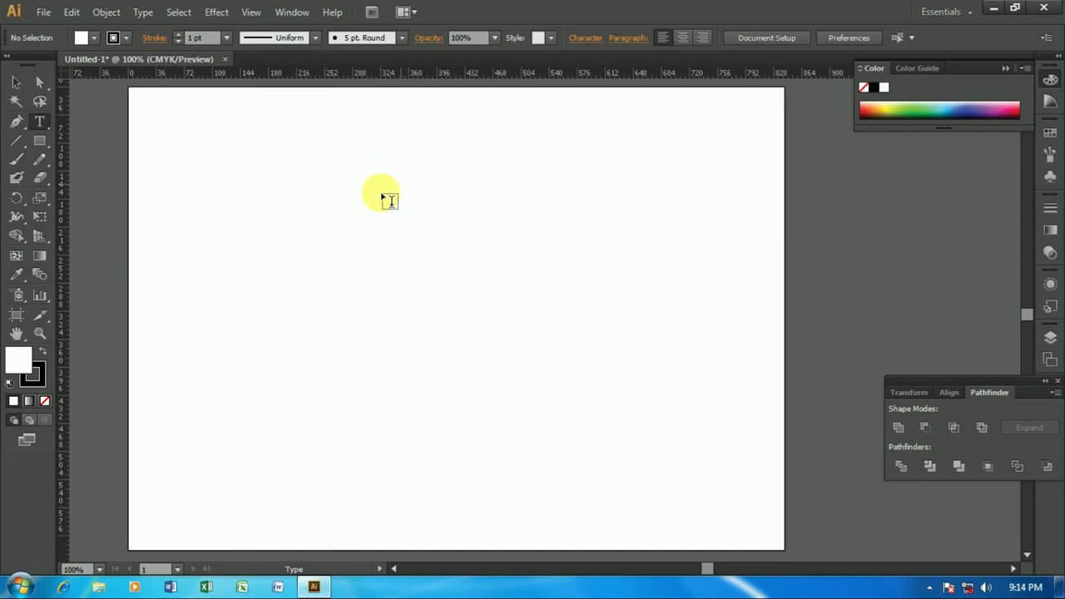
left_click(305, 308)
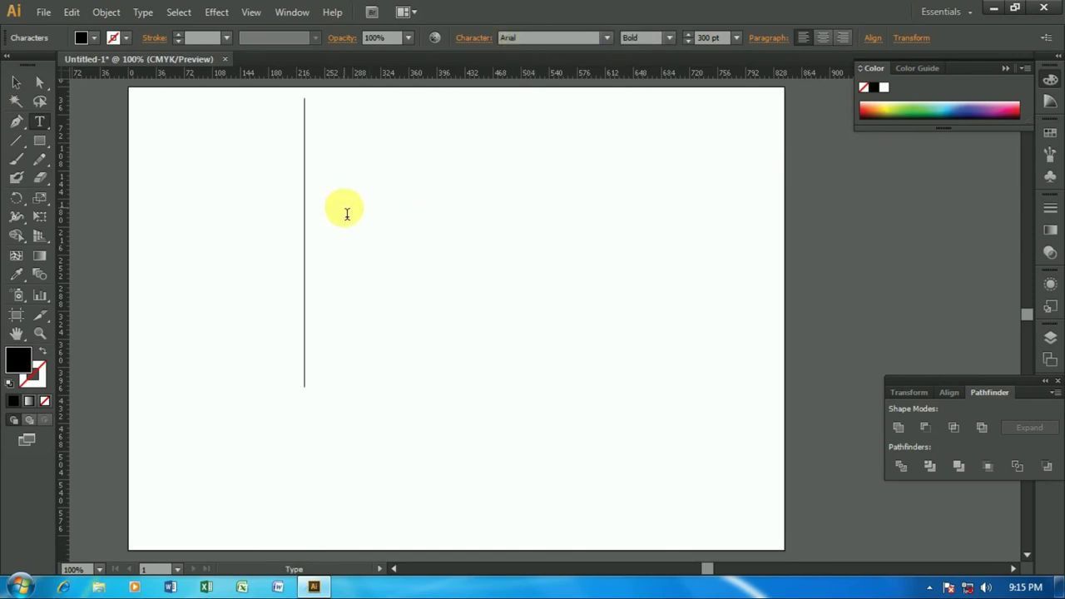
type("B")
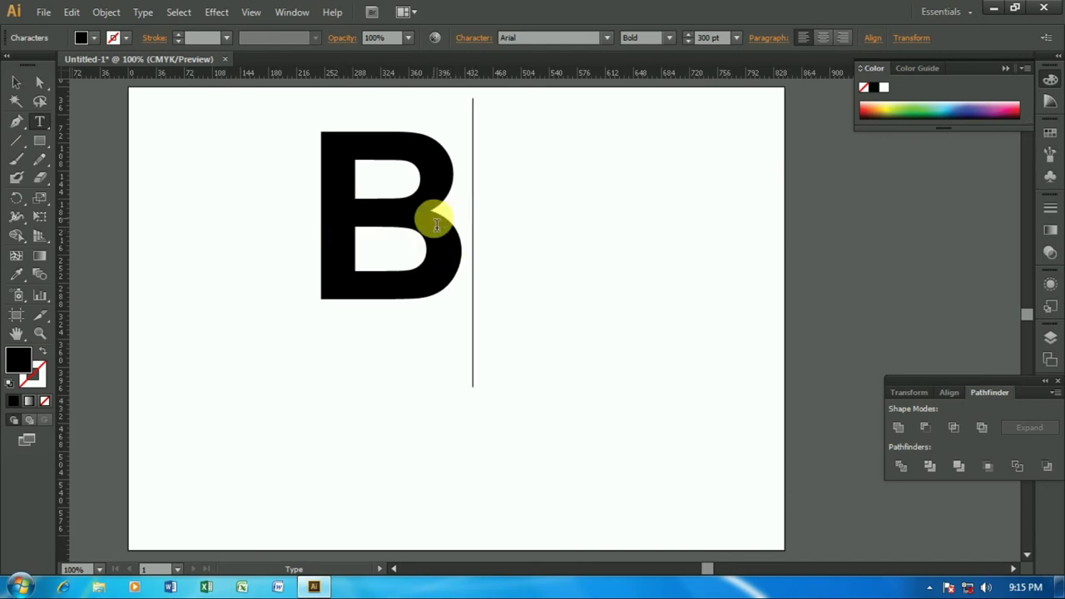
left_click_drag(452, 214, 309, 222)
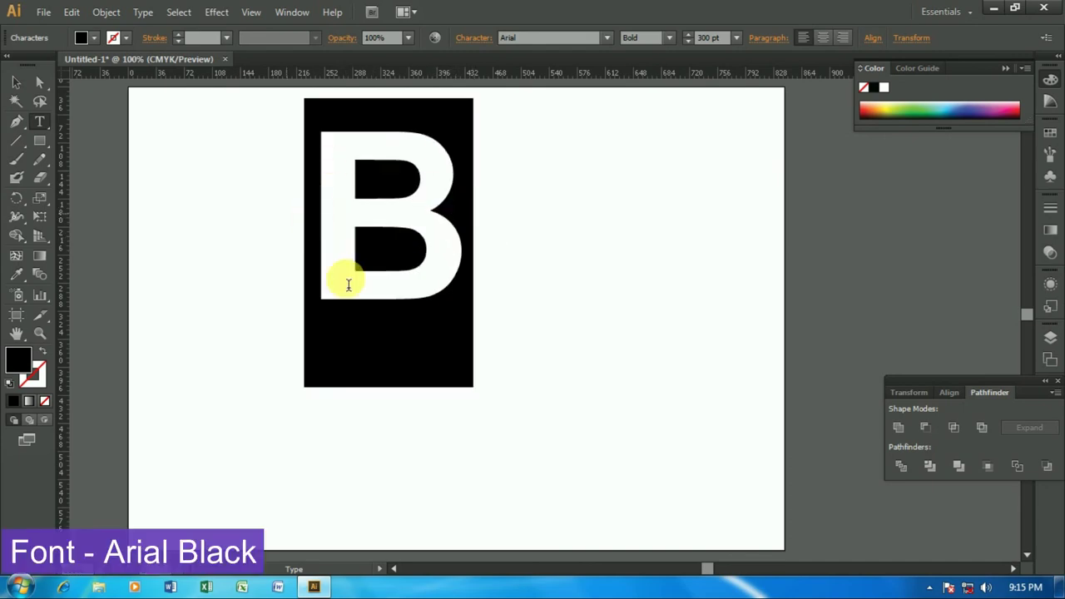
key("Right")
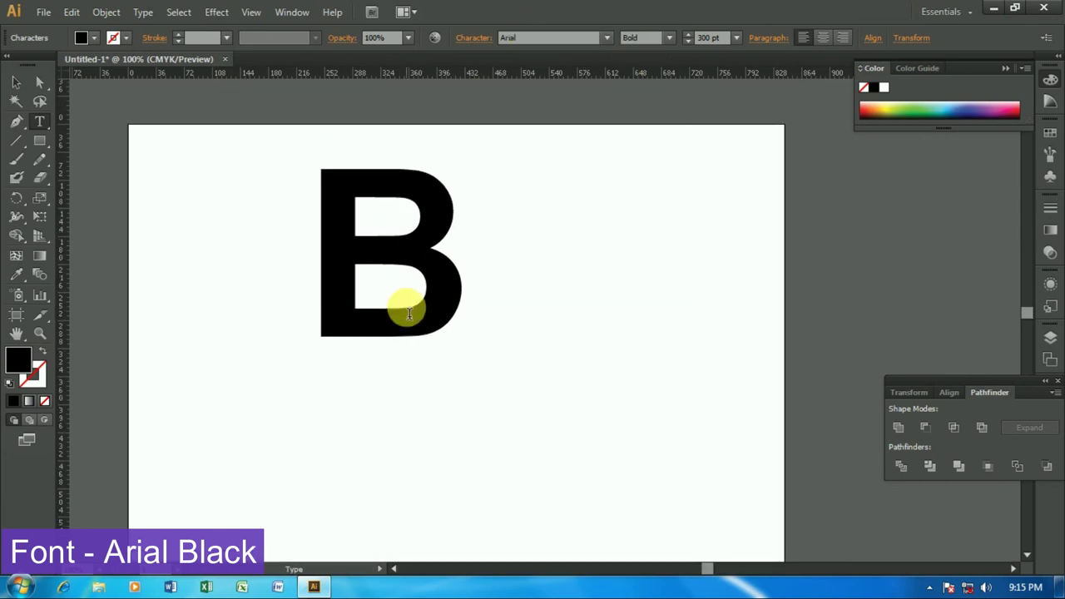
- Exit text editing on the B and zoom the view to 200%
scroll(407, 309, "up", 2)
scroll(409, 313, "down", 1)
scroll(392, 303, "up", 1)
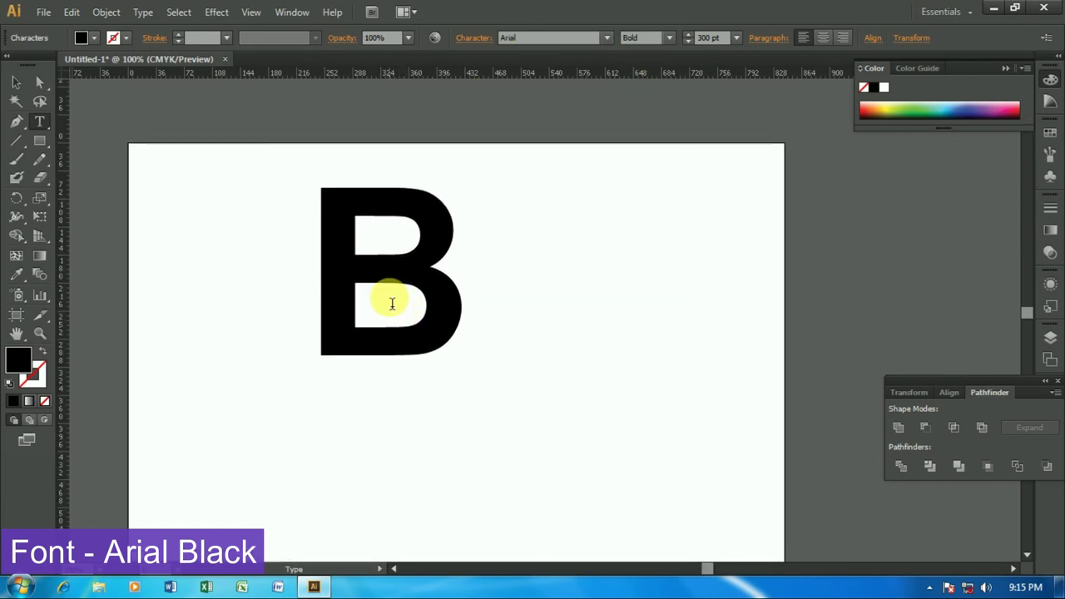
key("Escape")
key("ctrl+plus")
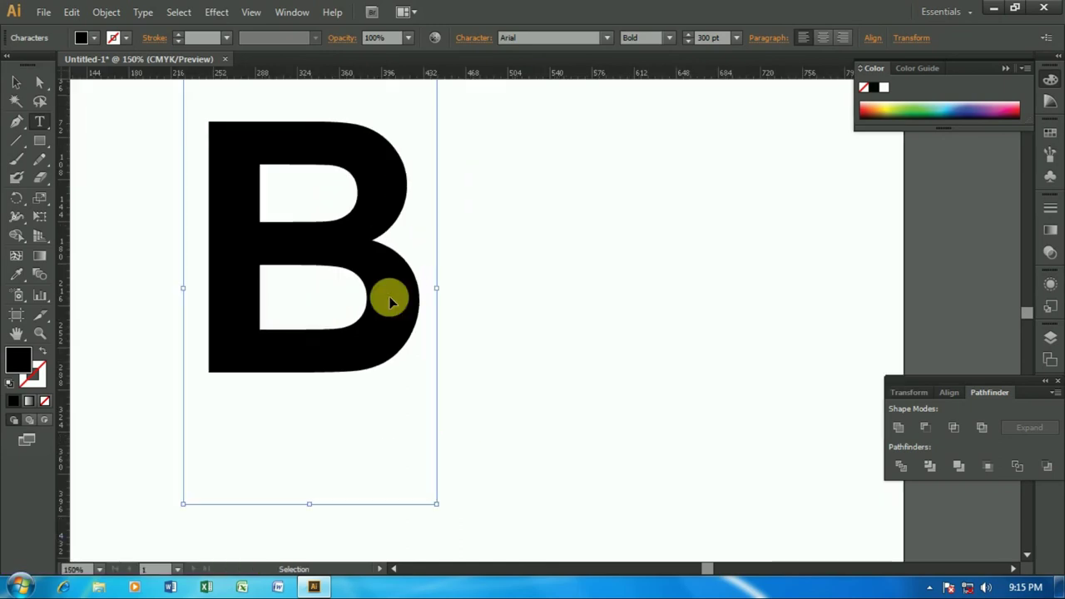
key("ctrl+plus")
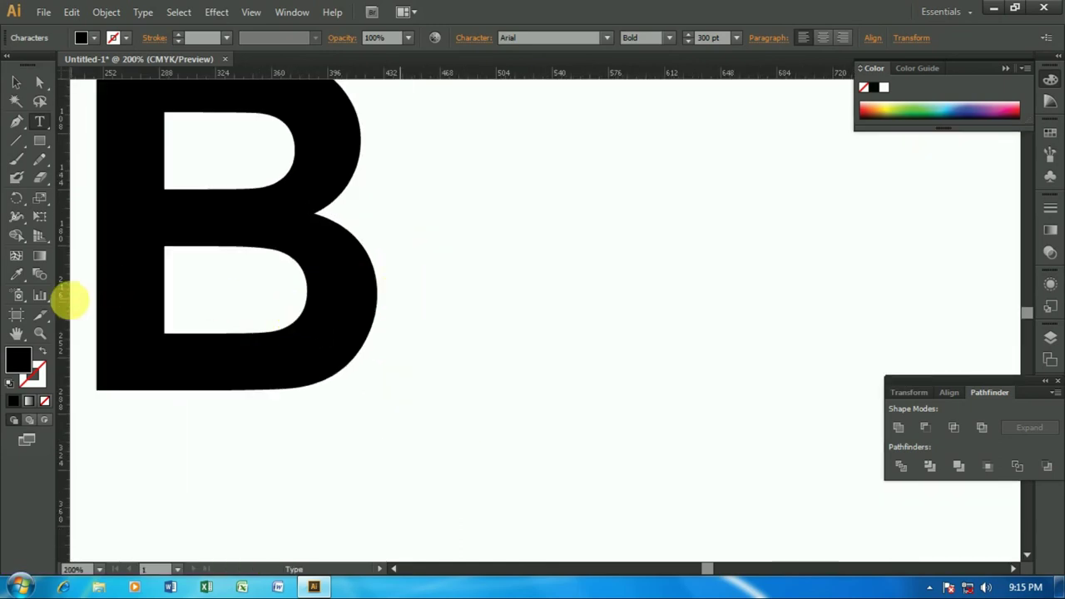
- Pan the B to the middle of the window and select it
left_click(20, 337)
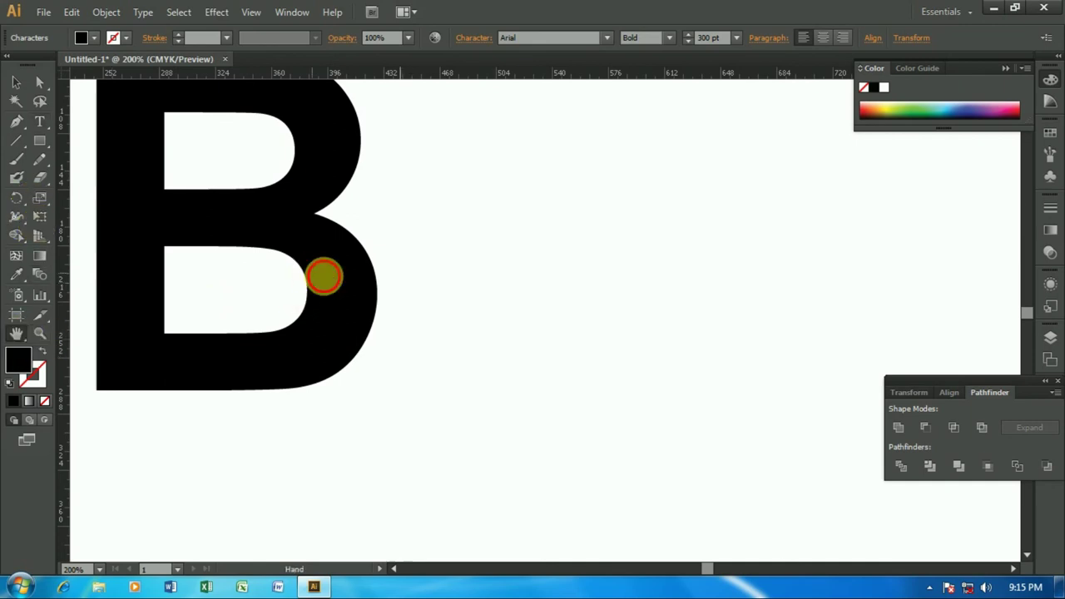
left_click_drag(309, 274, 497, 356)
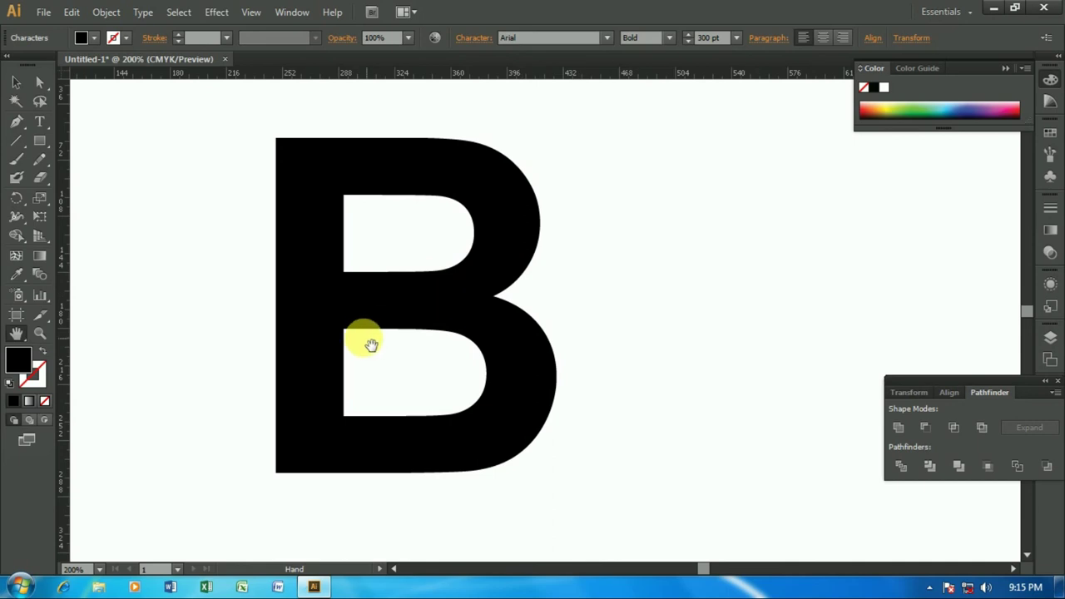
left_click(15, 83)
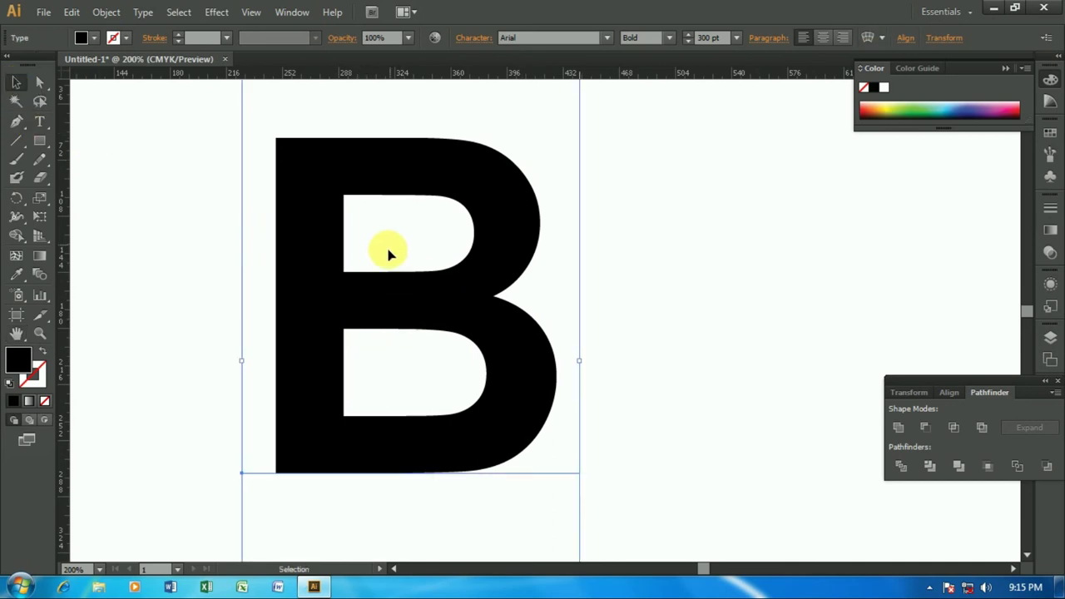
- Convert the B text to outlines with Create Outlines, then deselect it
right_click(511, 248)
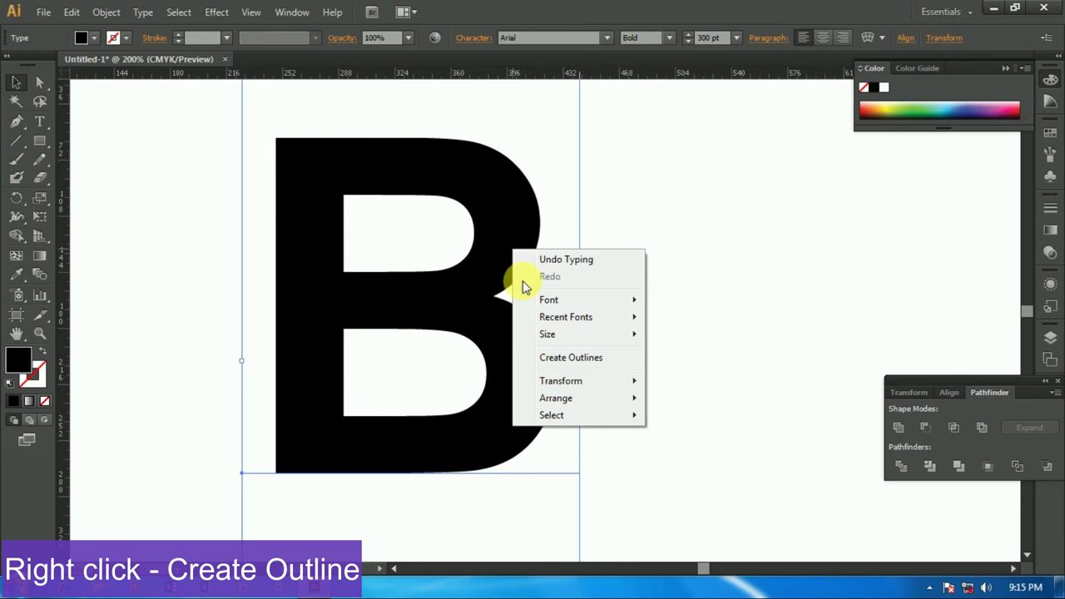
left_click(577, 359)
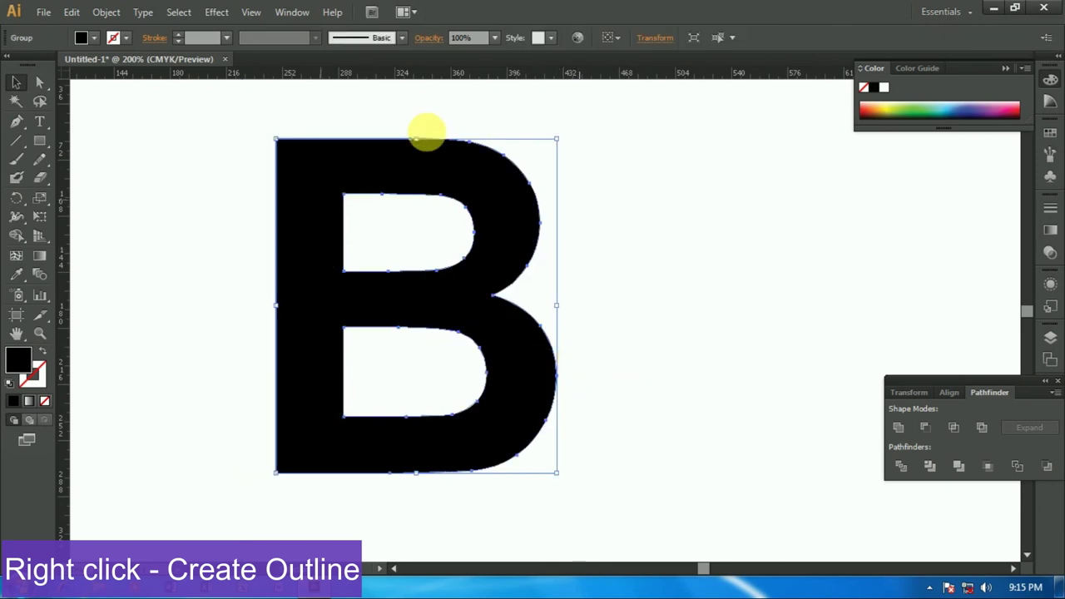
left_click(625, 258)
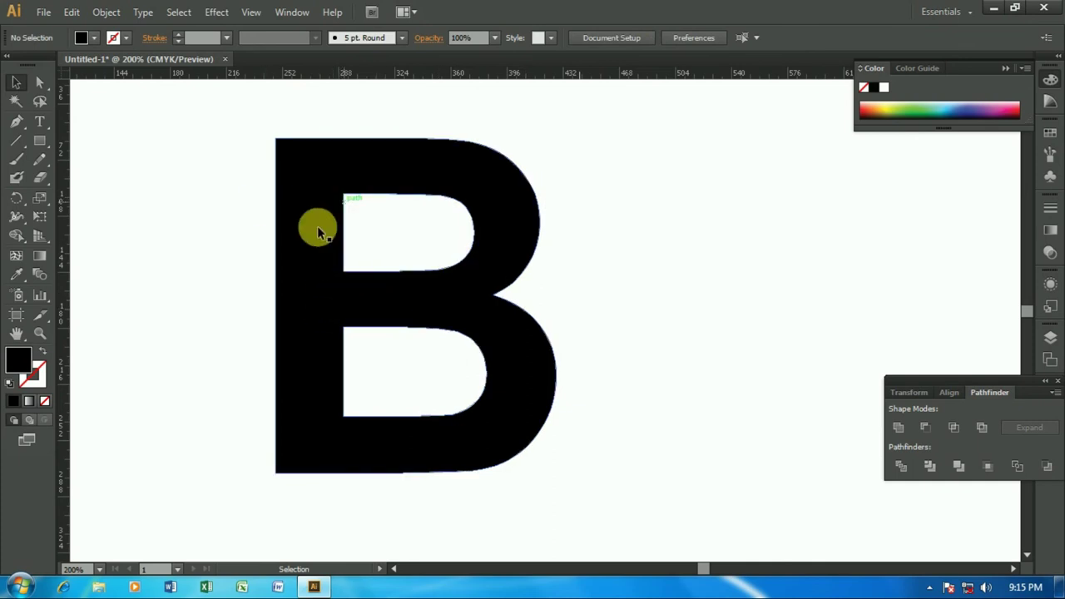
- Choose the Line Segment tool with fill None and a black stroke
left_click(16, 141)
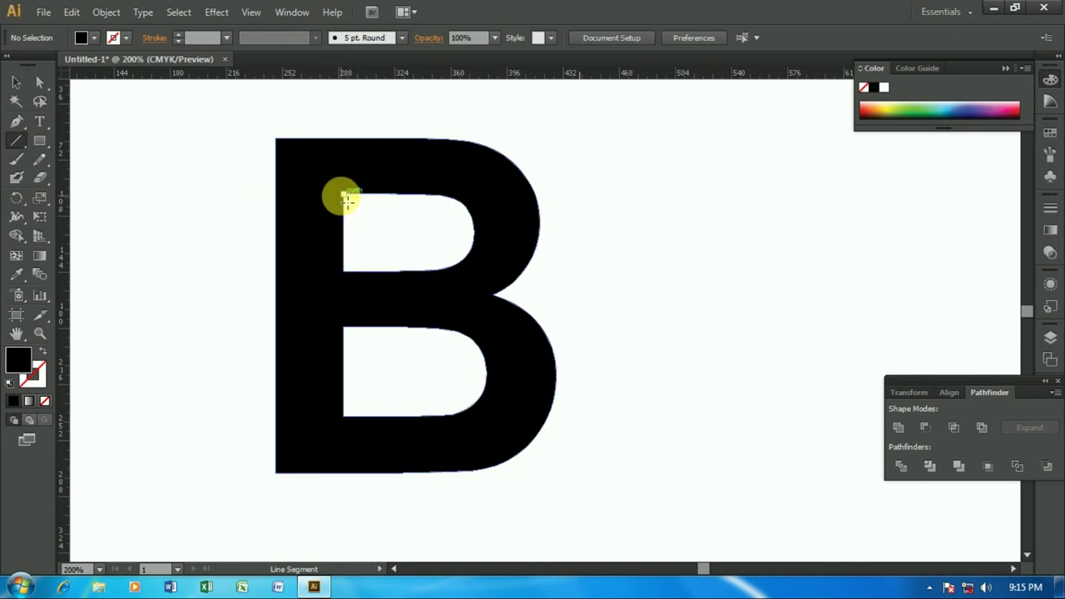
left_click(94, 37)
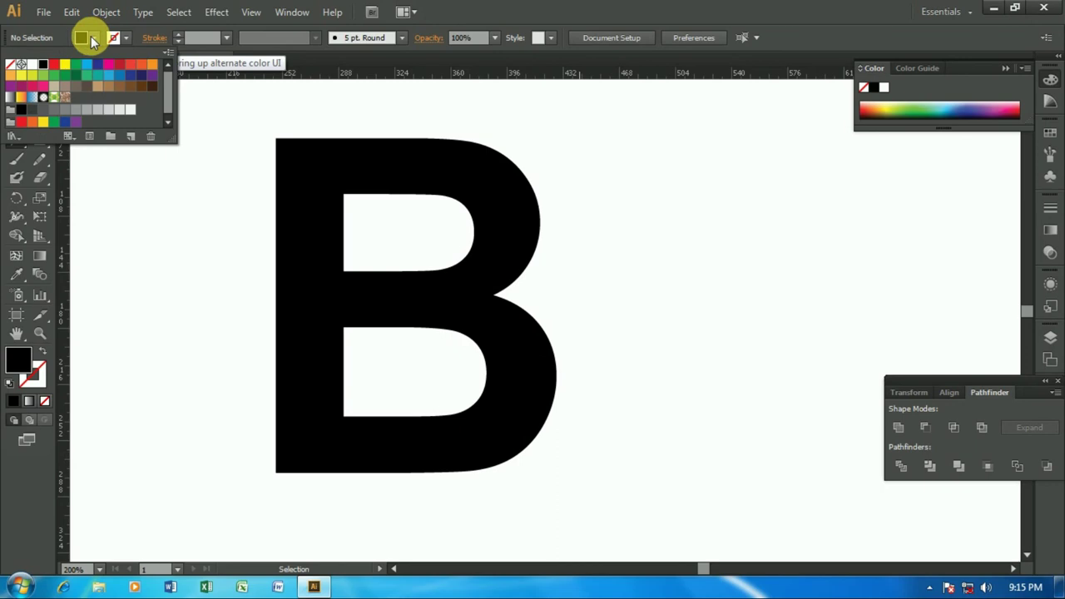
left_click(10, 64)
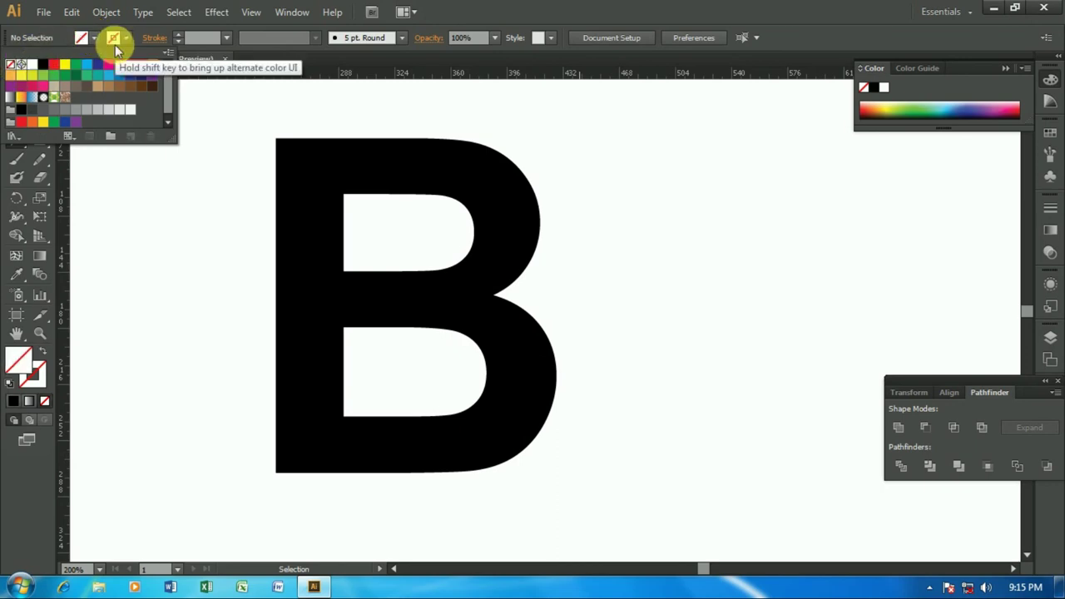
left_click(126, 36)
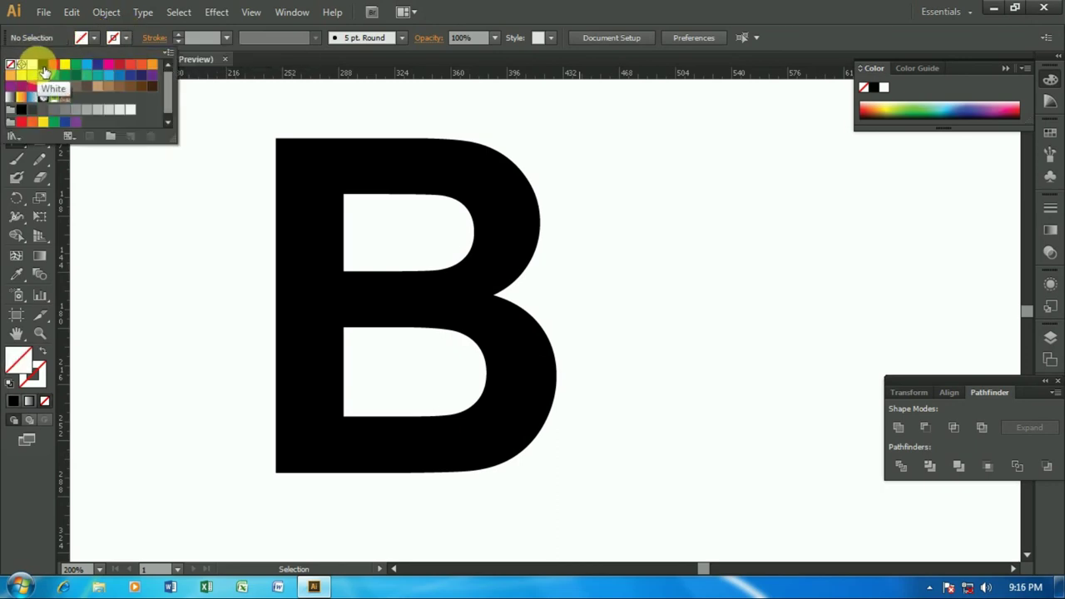
left_click(43, 65)
- Select the outlined B and return to the Line Segment tool
key("backslash")
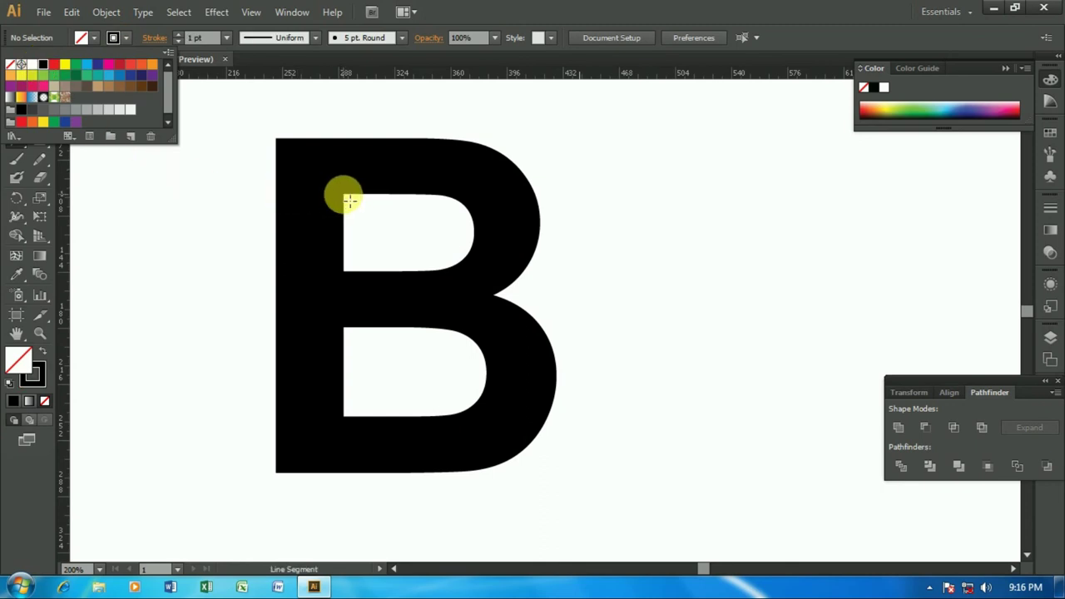
key("v")
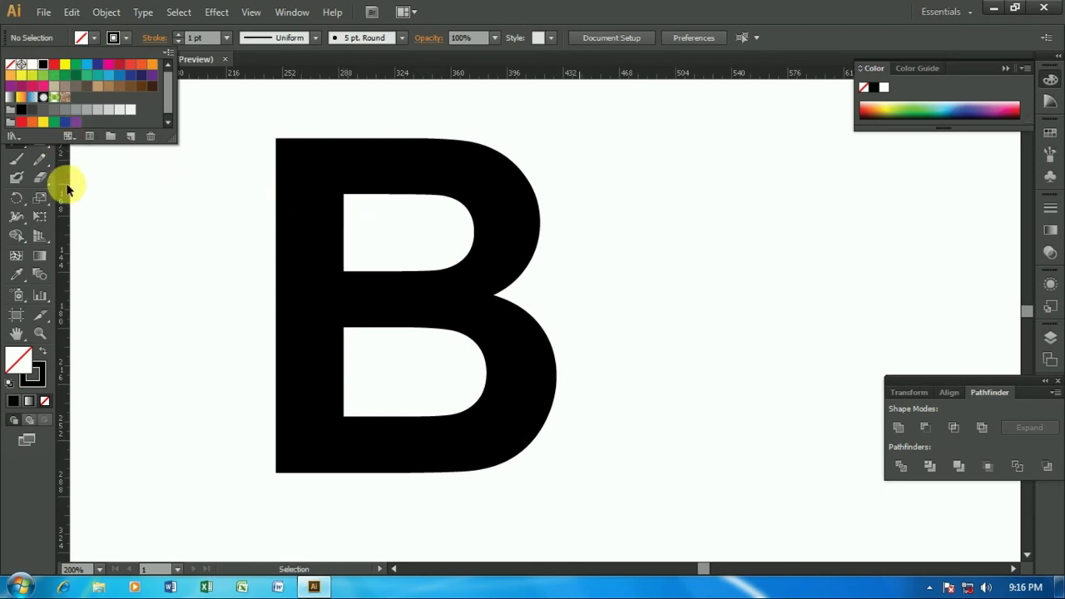
left_click(321, 158)
left_click(15, 141)
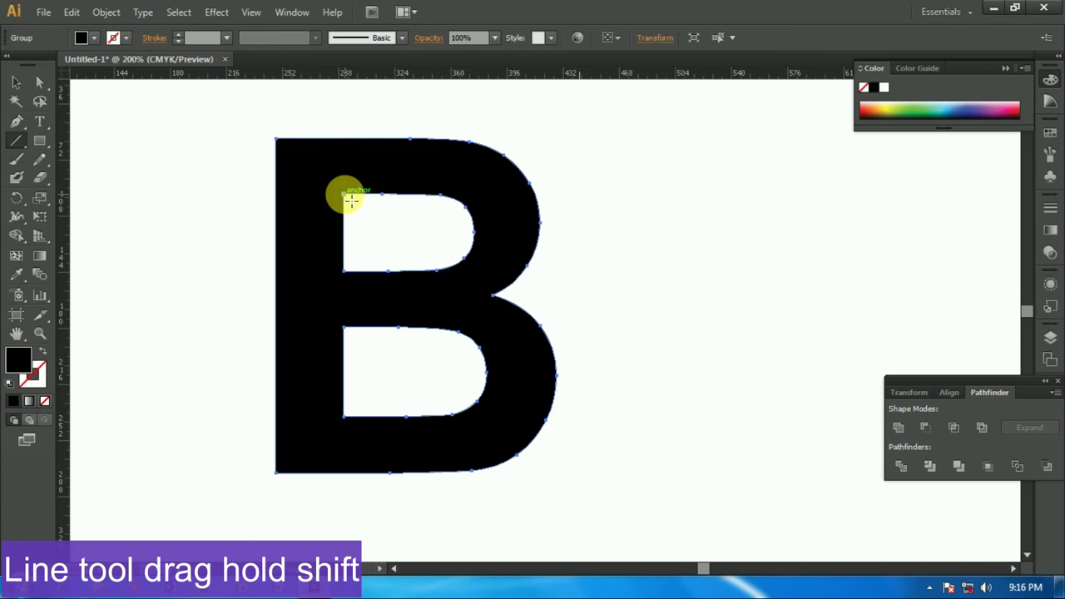
- Draw horizontal lines leftward from the B's inner corners with a black stroke
left_click_drag(351, 200, 216, 195)
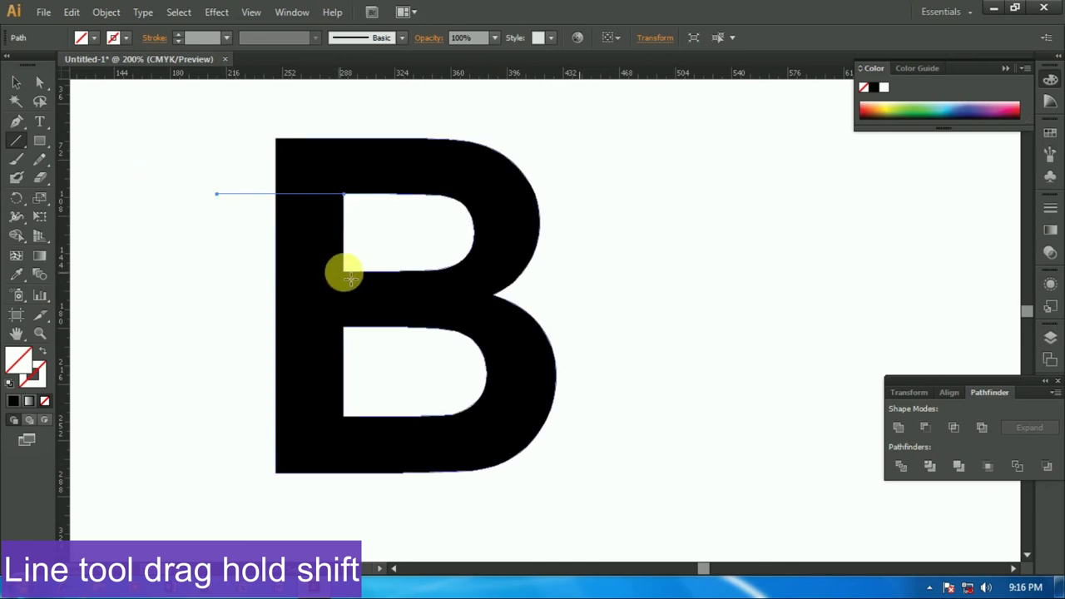
left_click_drag(343, 272, 250, 279)
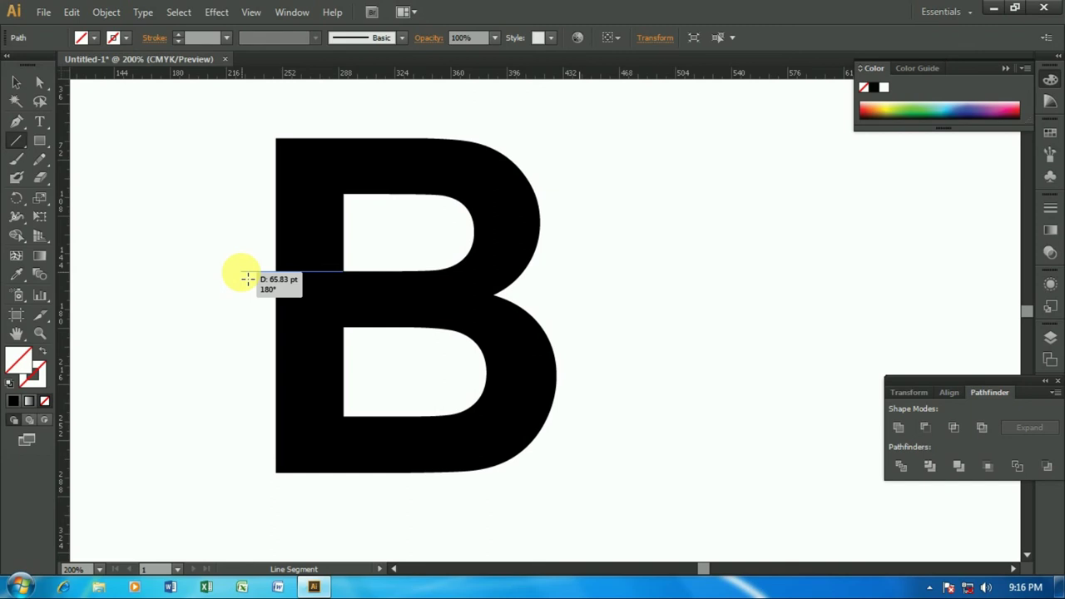
left_click_drag(246, 277, 241, 272)
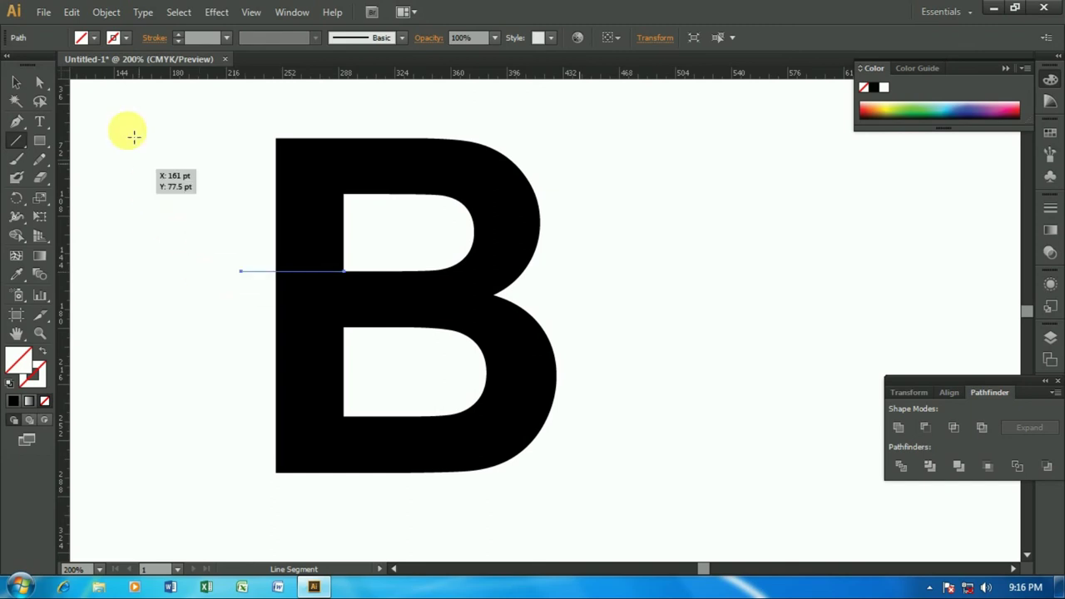
left_click(125, 40)
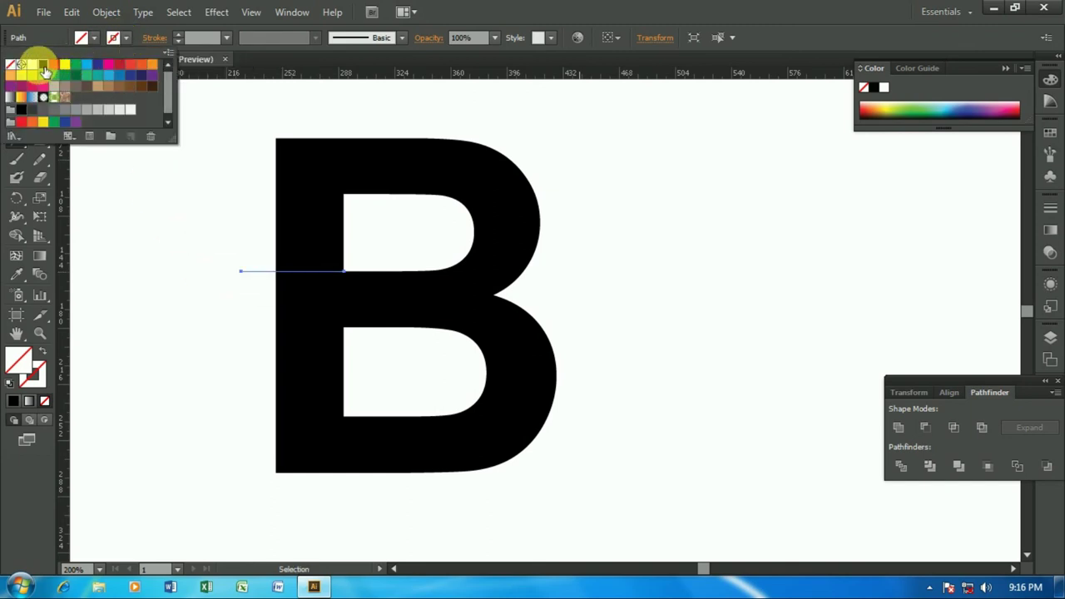
left_click(43, 66)
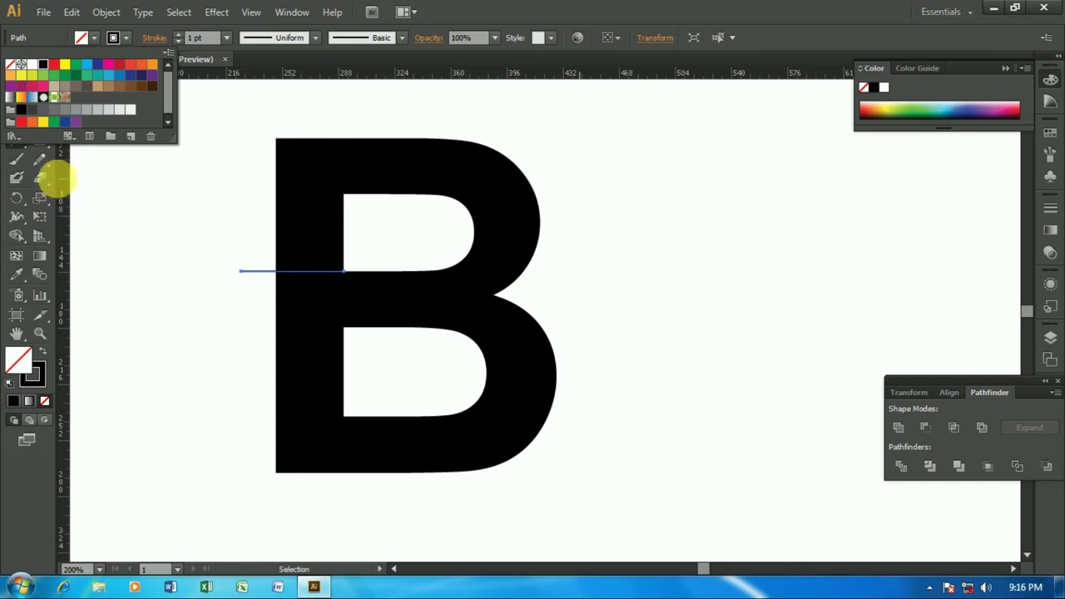
- Move a line up to the upper counter's top and give it a black 1 pt stroke
left_click(55, 177)
left_click(16, 81)
left_click_drag(287, 270, 258, 194)
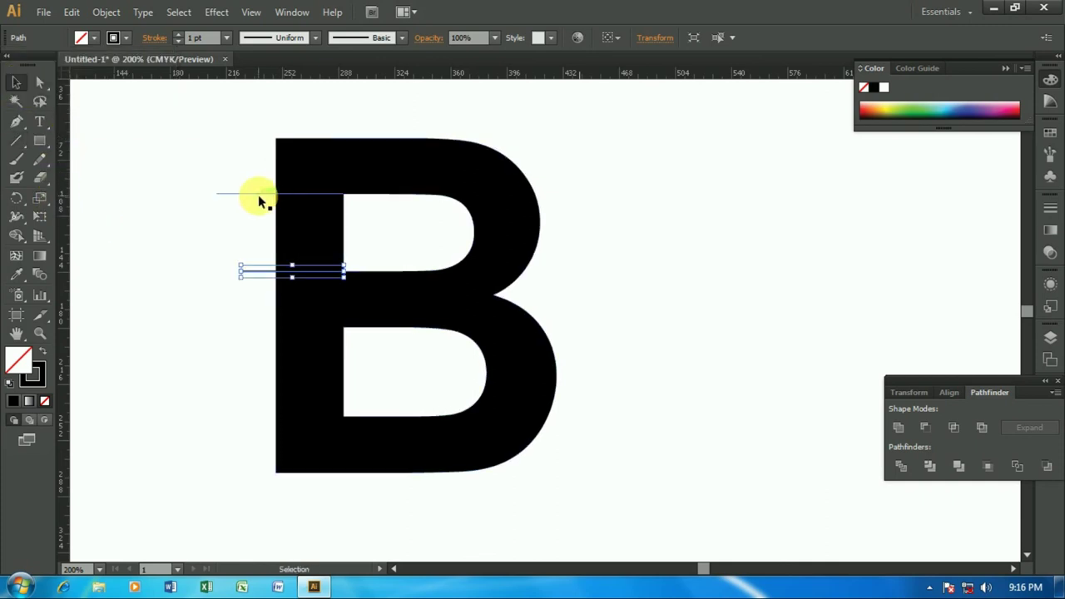
left_click(117, 37)
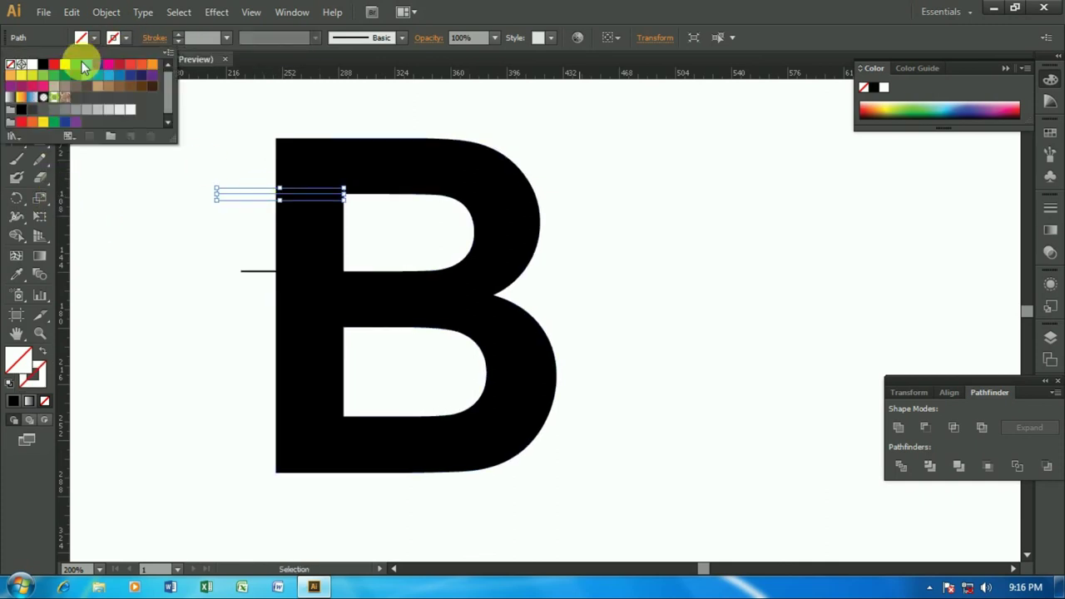
left_click(43, 64)
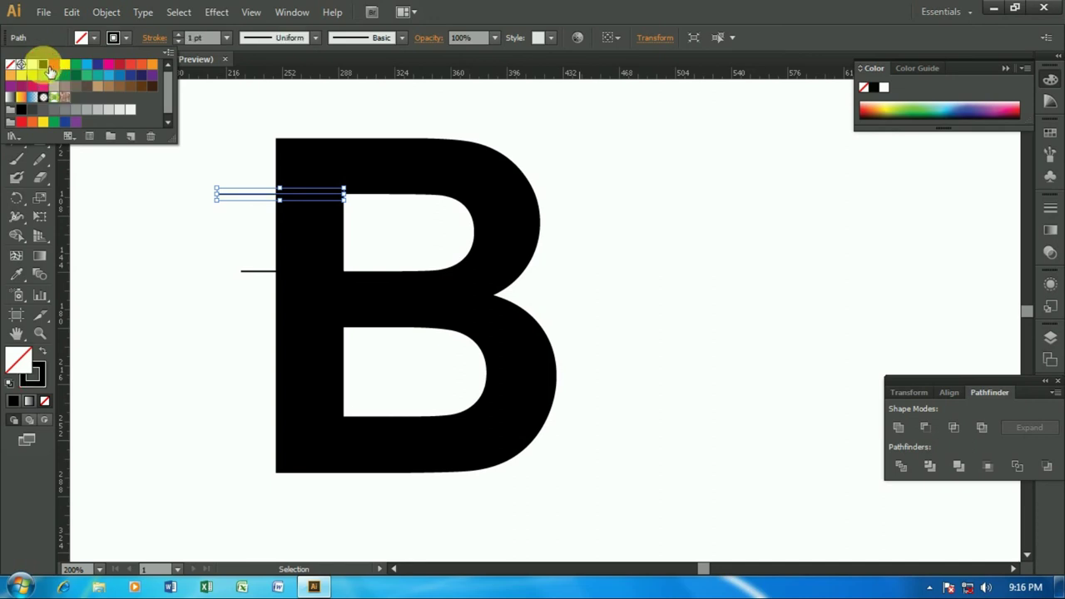
left_click(248, 320)
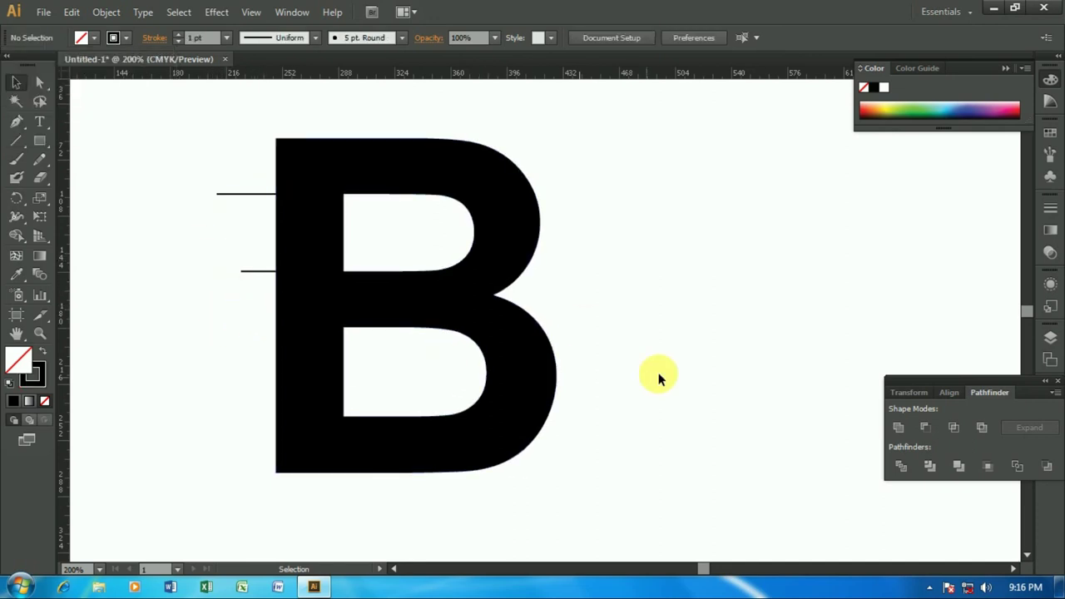
- Divide the B along both lines with Pathfinder Divide
left_click_drag(171, 90, 607, 499)
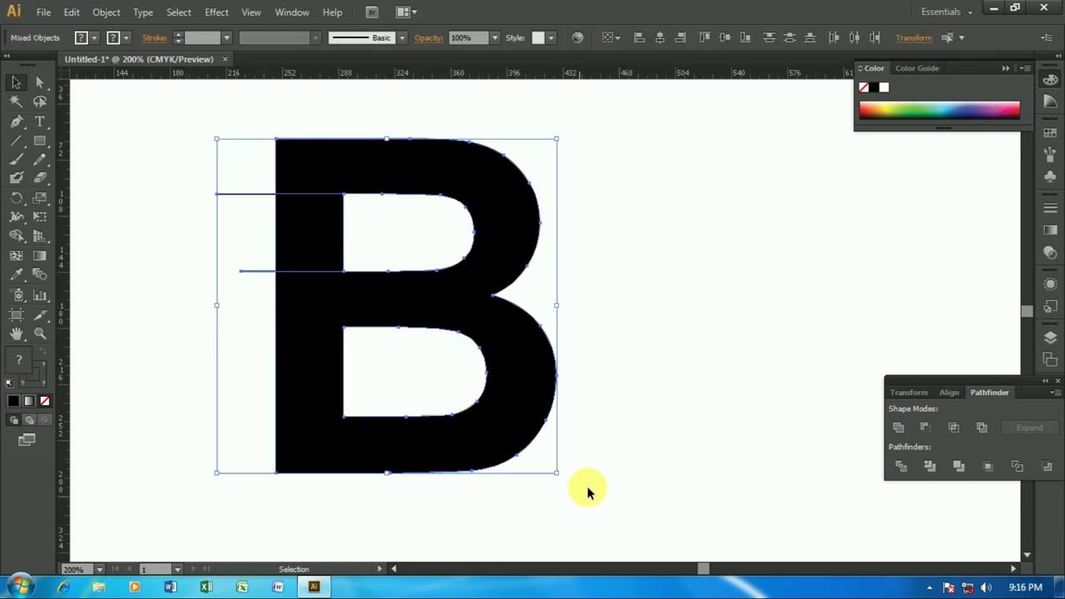
left_click(898, 470)
left_click(648, 241)
- Ungroup the divided B and drag the stem piece between the lines out to the left
left_click(491, 244)
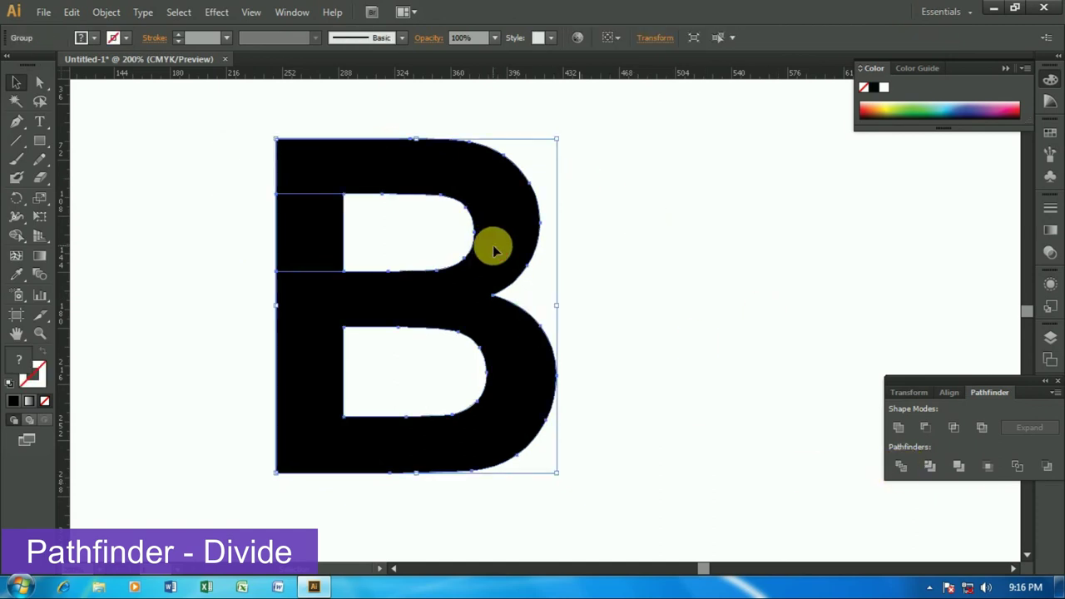
right_click(513, 350)
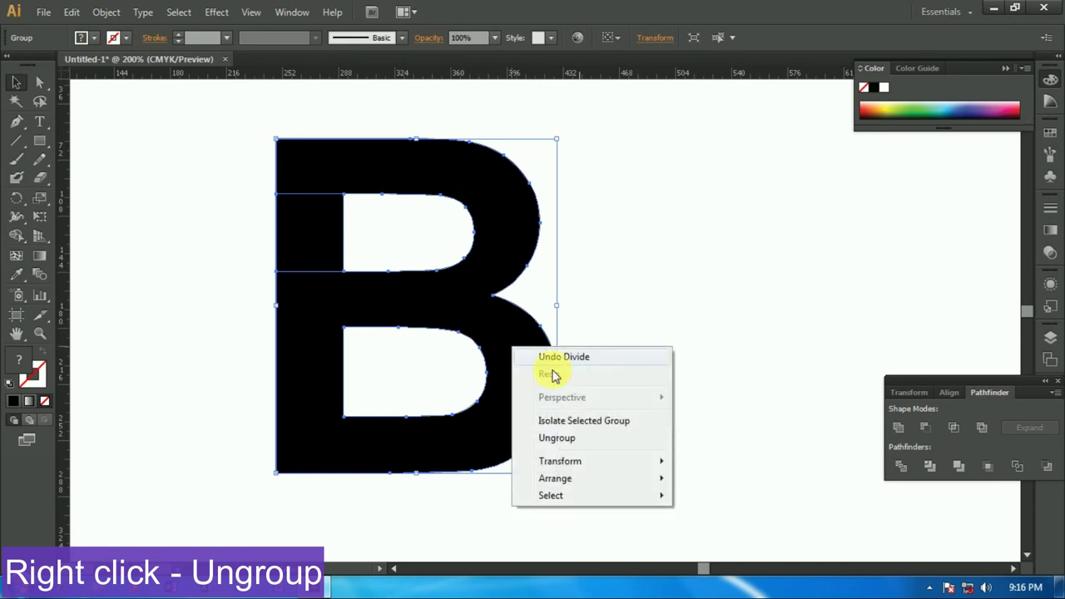
left_click(550, 438)
left_click(688, 360)
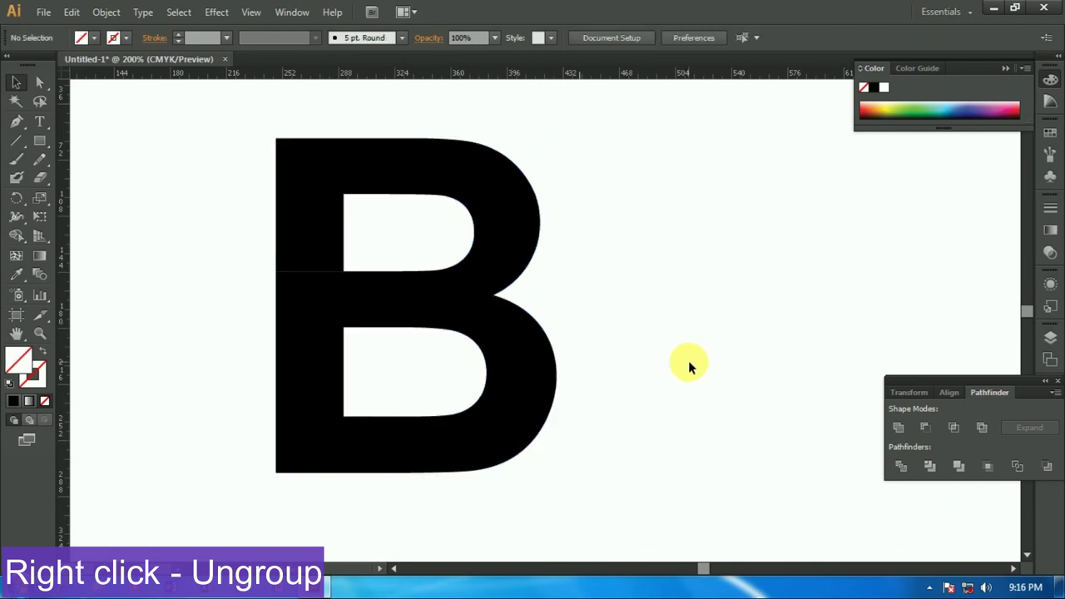
left_click(297, 225)
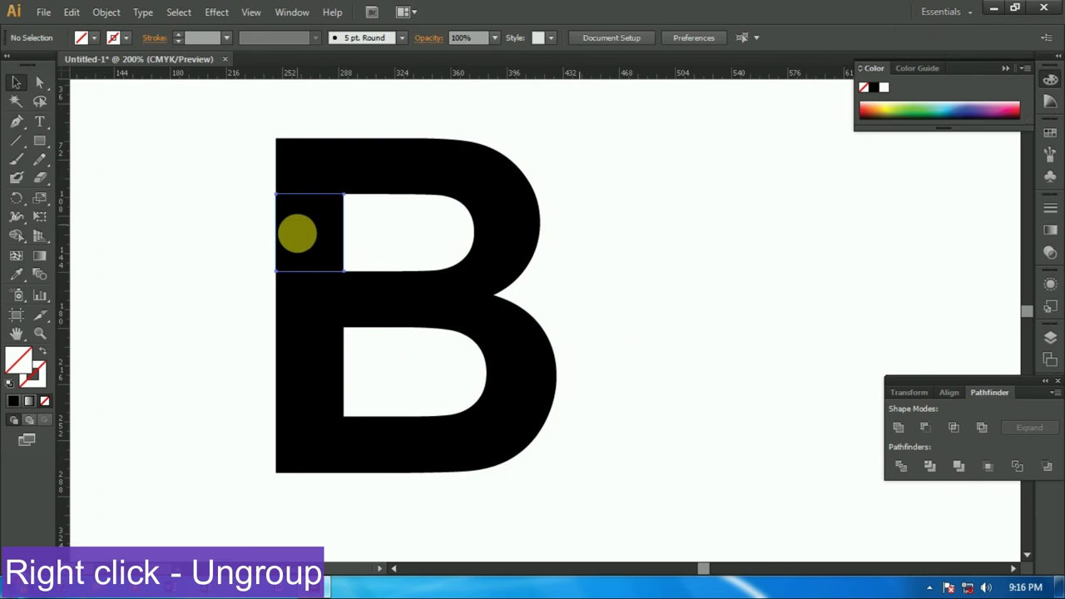
left_click_drag(308, 234, 190, 233)
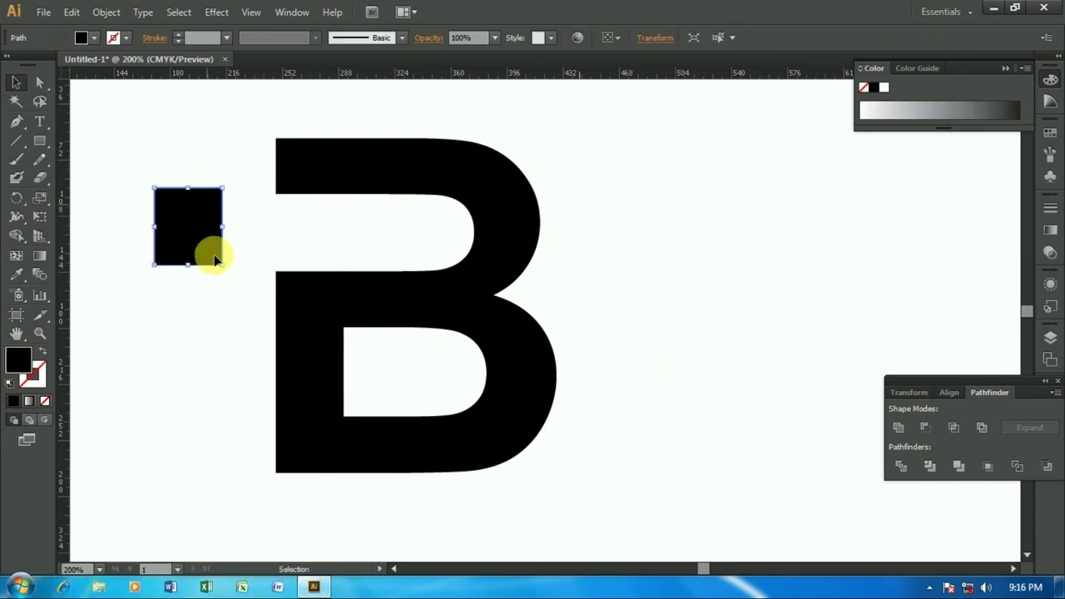
right_click(184, 219)
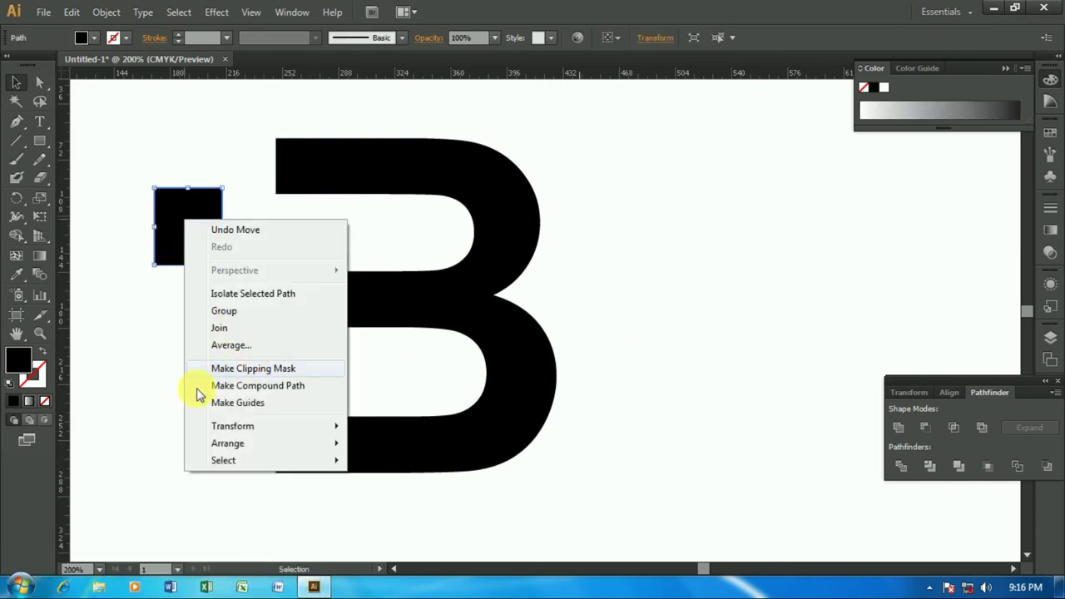
- Delete the cut-out stem square and group the B's remaining pieces
left_click(177, 212)
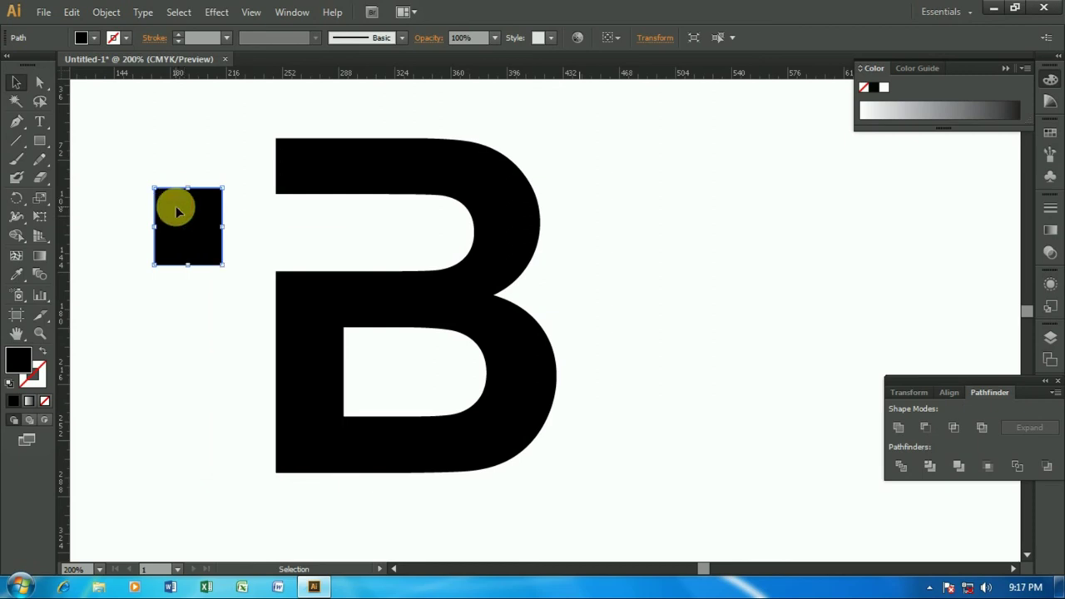
key("Delete")
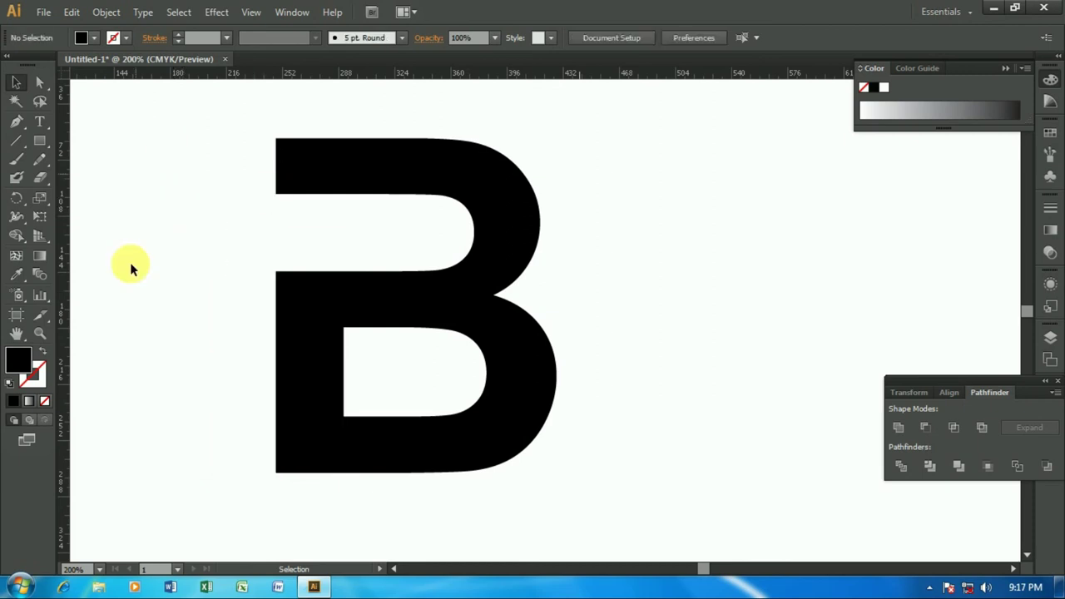
left_click_drag(207, 123, 592, 492)
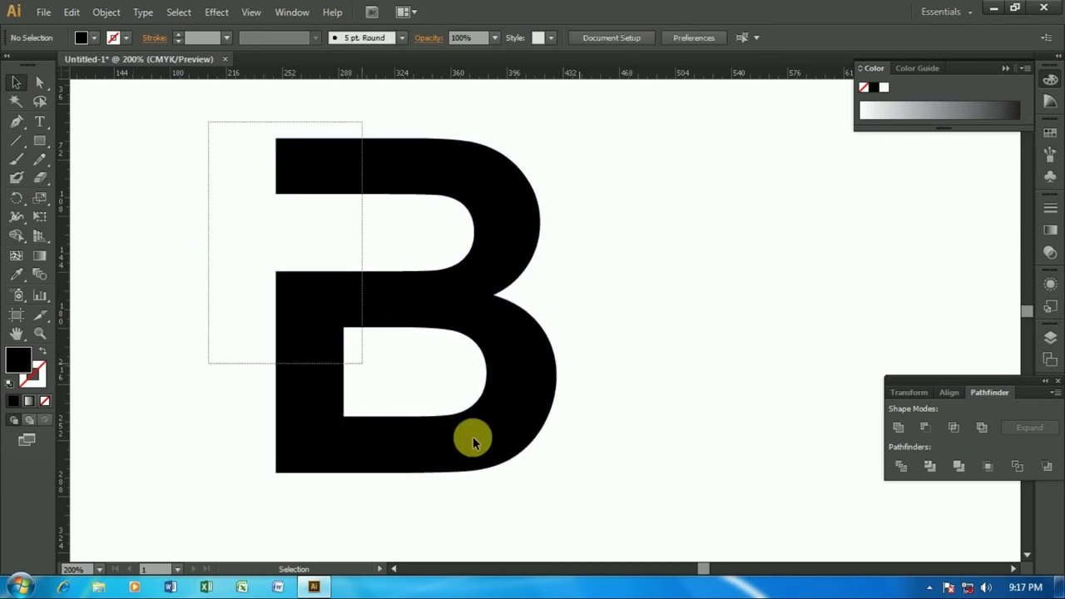
right_click(542, 396)
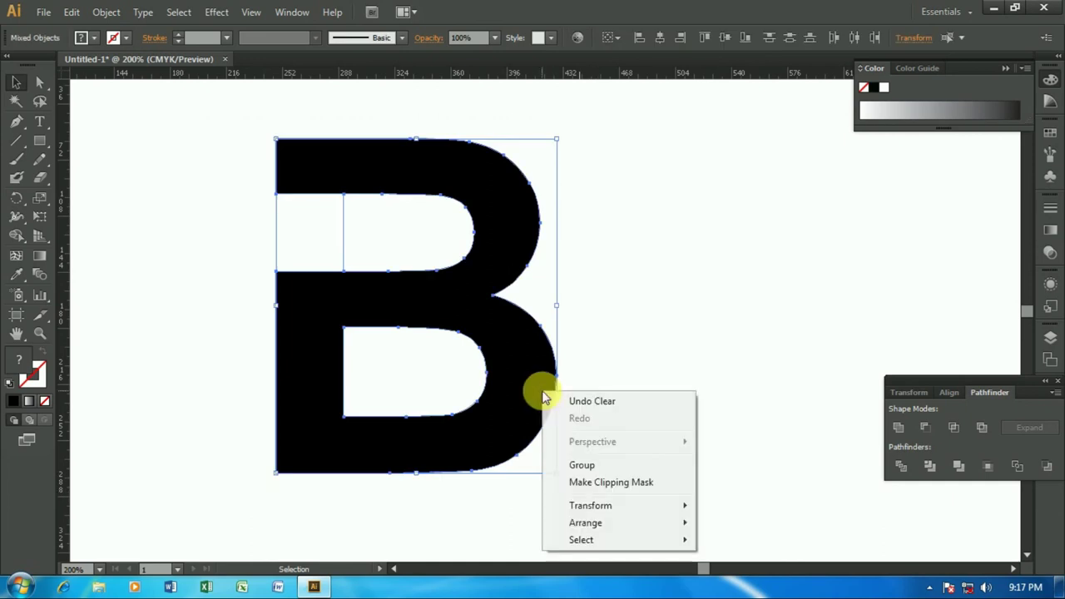
left_click(582, 465)
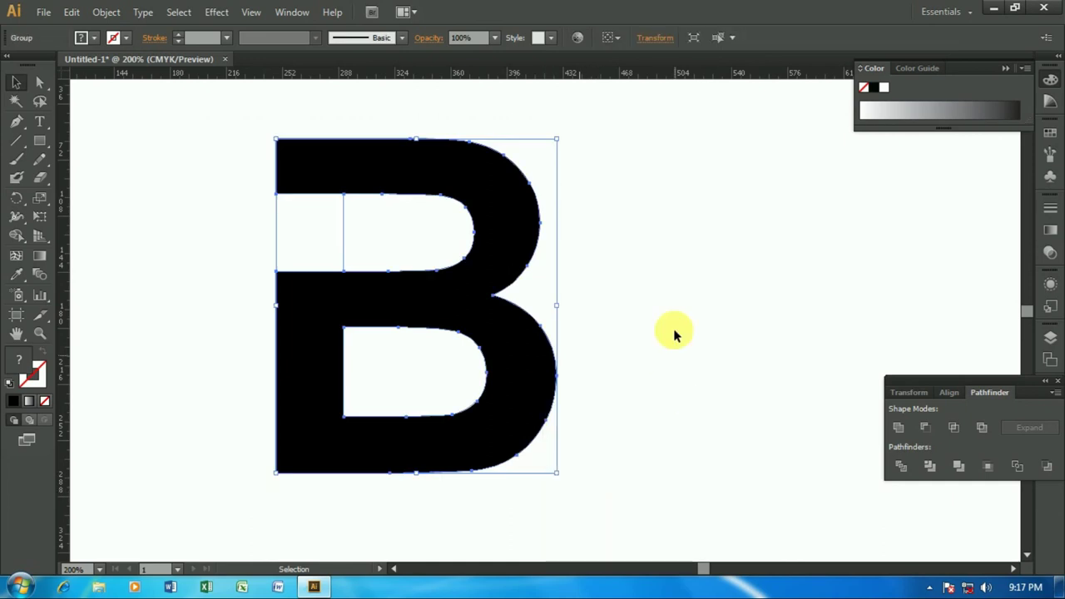
left_click(590, 369)
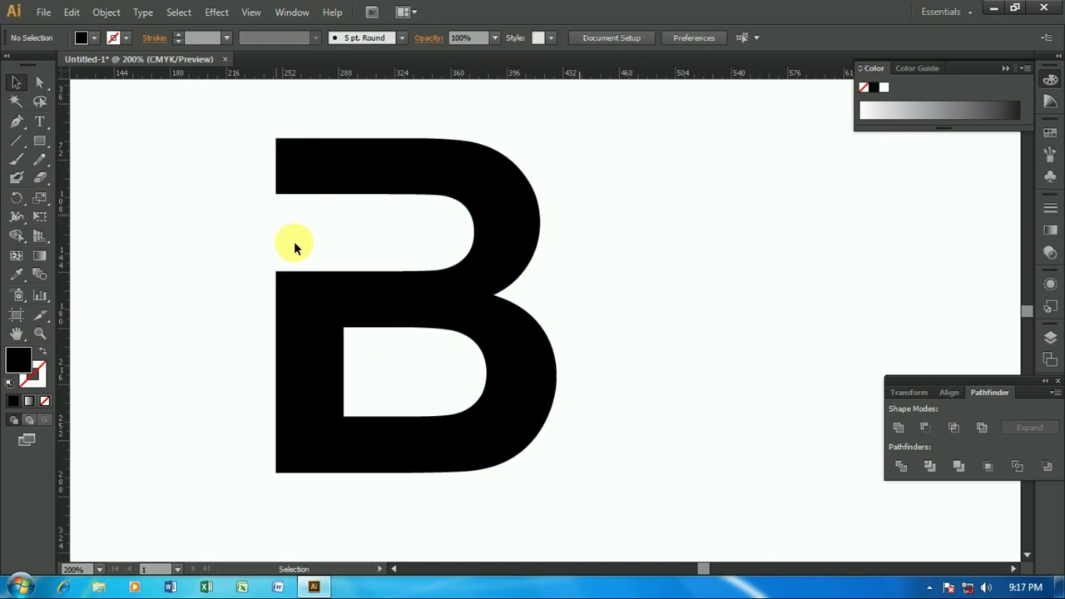
left_click(343, 298)
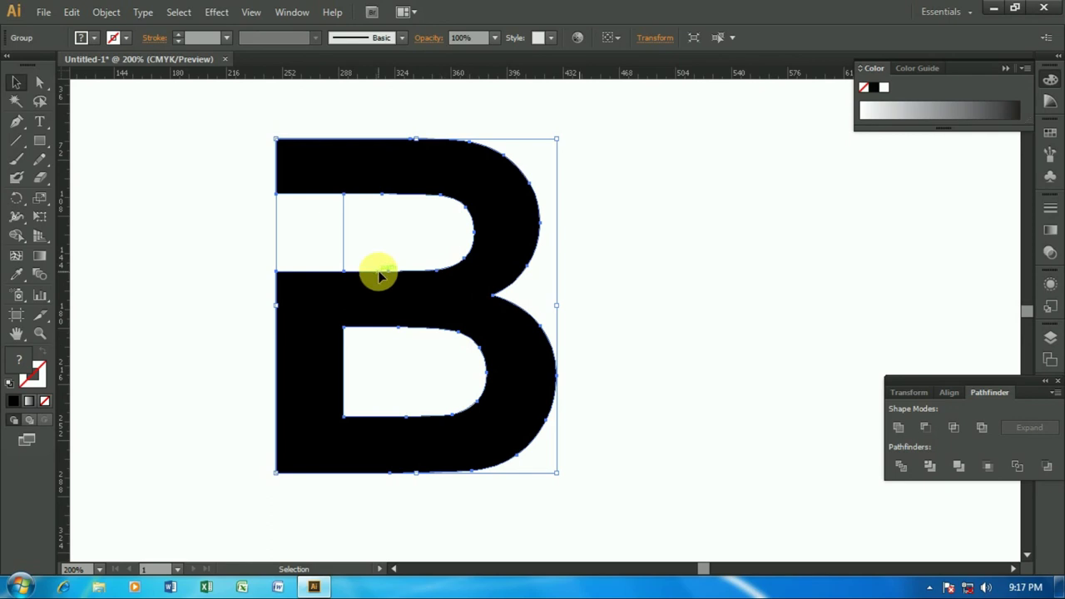
left_click(123, 159)
left_click(94, 37)
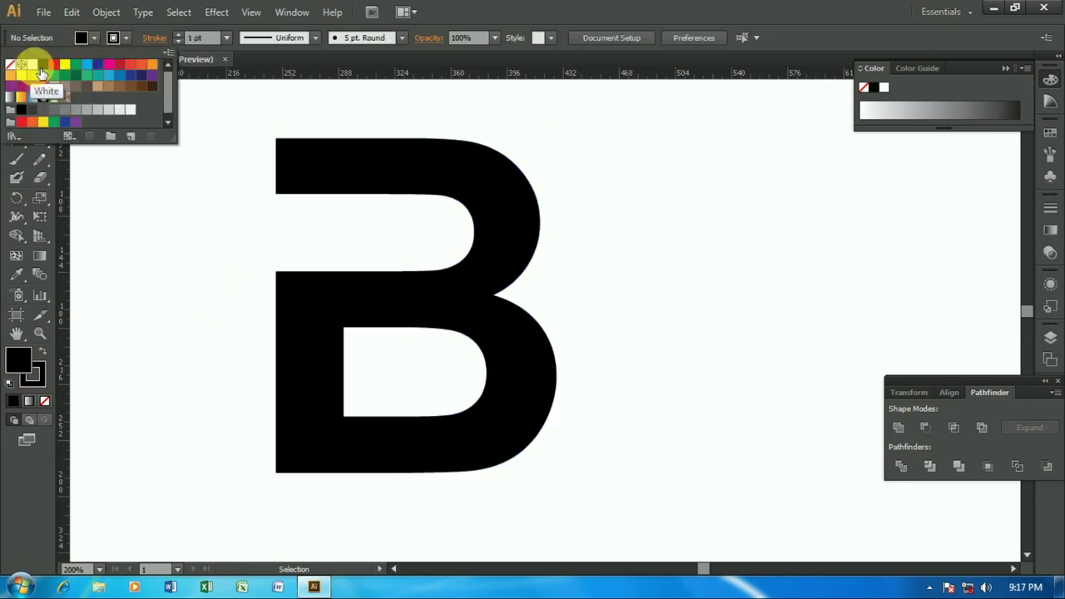
- Draw a tall, narrow white rectangle and move it upright onto the B's stem
left_click(31, 65)
left_click(39, 140)
left_click_drag(134, 160, 185, 343)
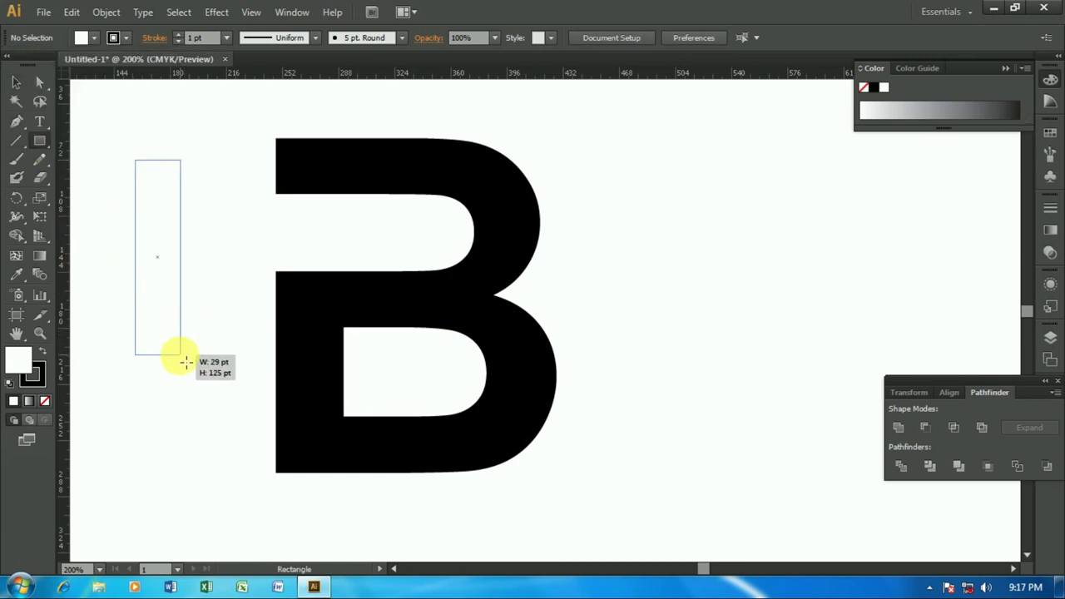
left_click_drag(187, 359, 160, 387)
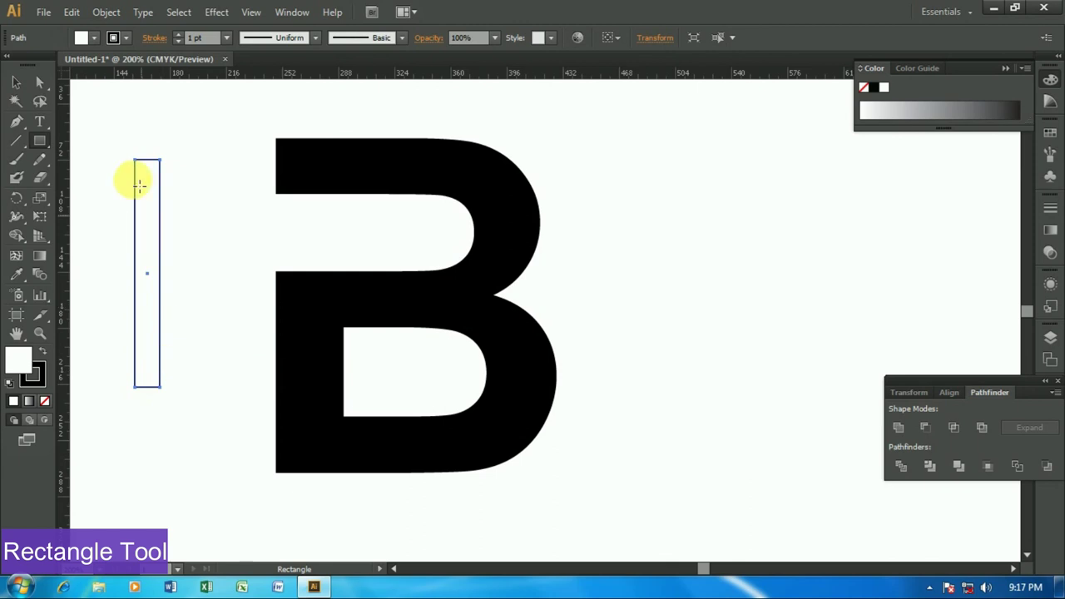
left_click(18, 83)
mouse_move(152, 248)
left_mouse_down()
mouse_move(292, 349)
mouse_move(369, 355)
left_mouse_up()
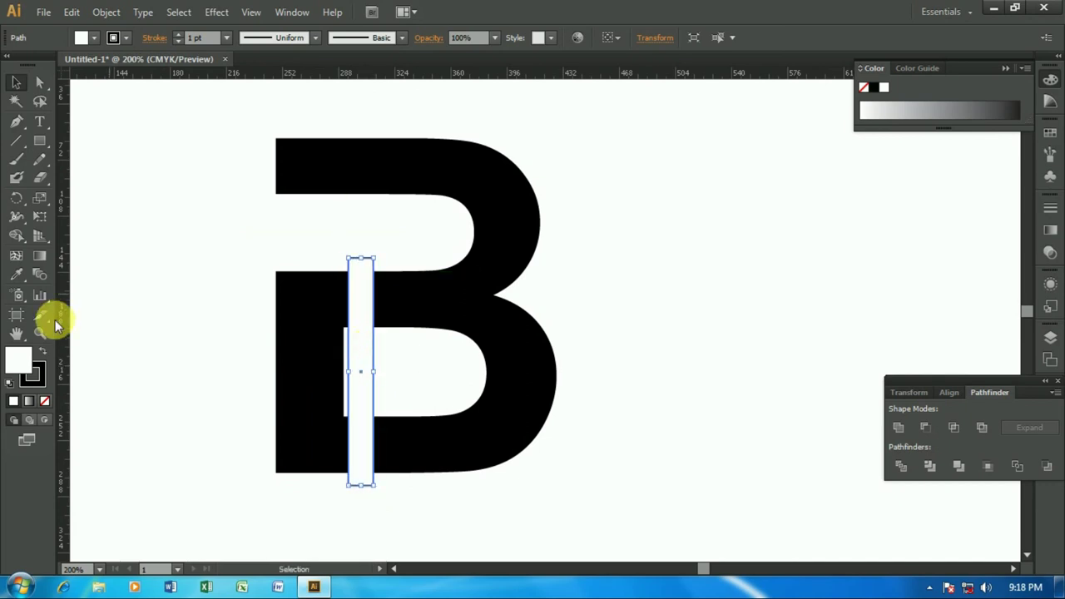
left_click(347, 308)
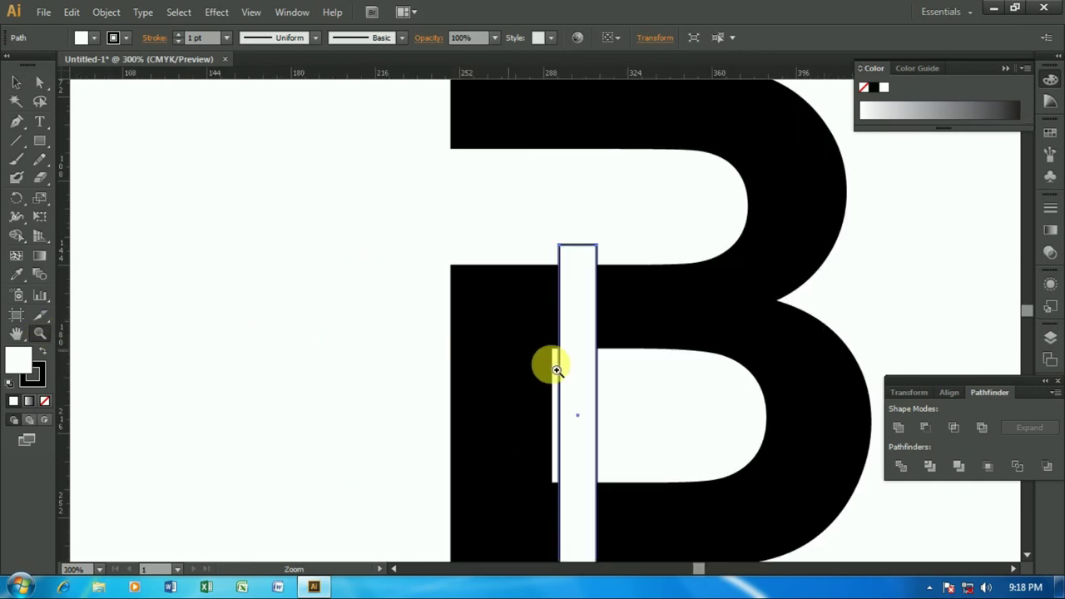
- Zoom in and widen the white strip slightly leftward to cover the gap
scroll(553, 363, "down", 1)
scroll(555, 364, "down", 1)
left_click(16, 81)
left_click_drag(566, 364, 552, 359)
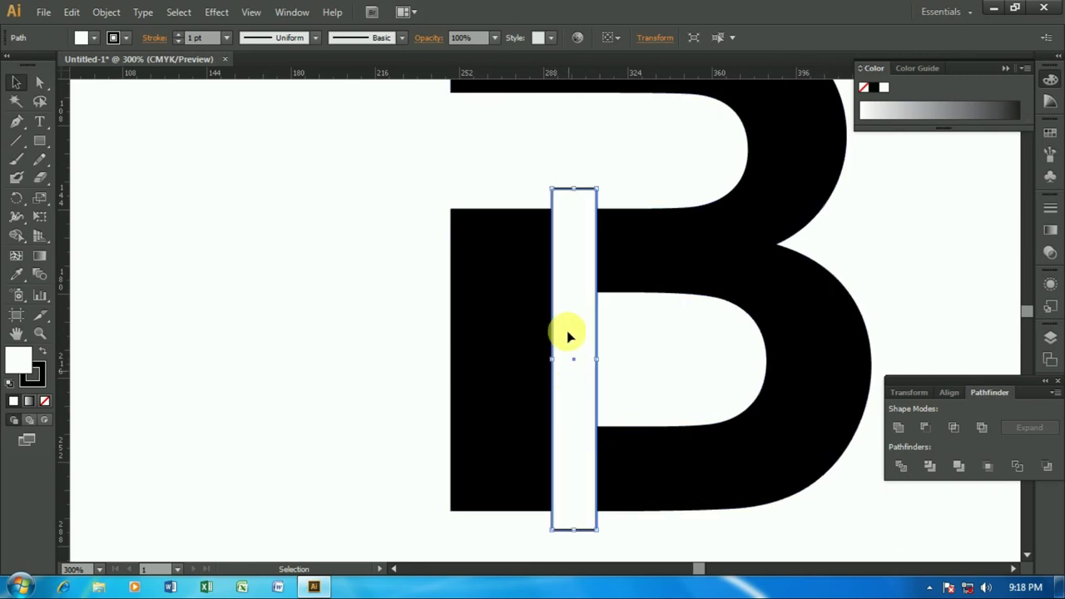
left_click(635, 368)
- Select the strip together with the B and split them with Pathfinder Divide
left_click(580, 361)
left_click(509, 320, "shift")
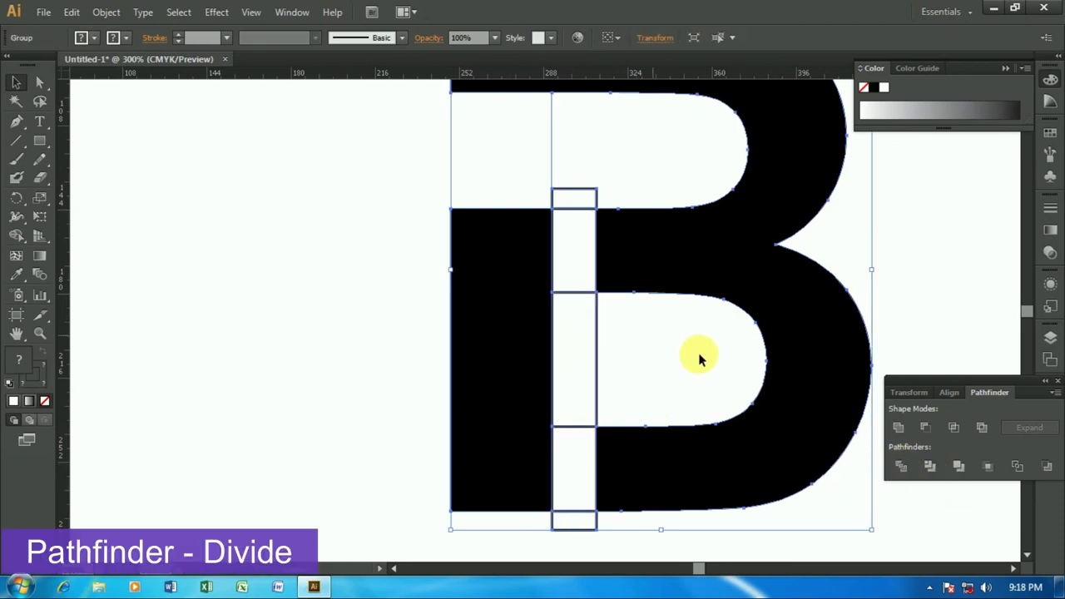
left_click(701, 392)
left_click(574, 203)
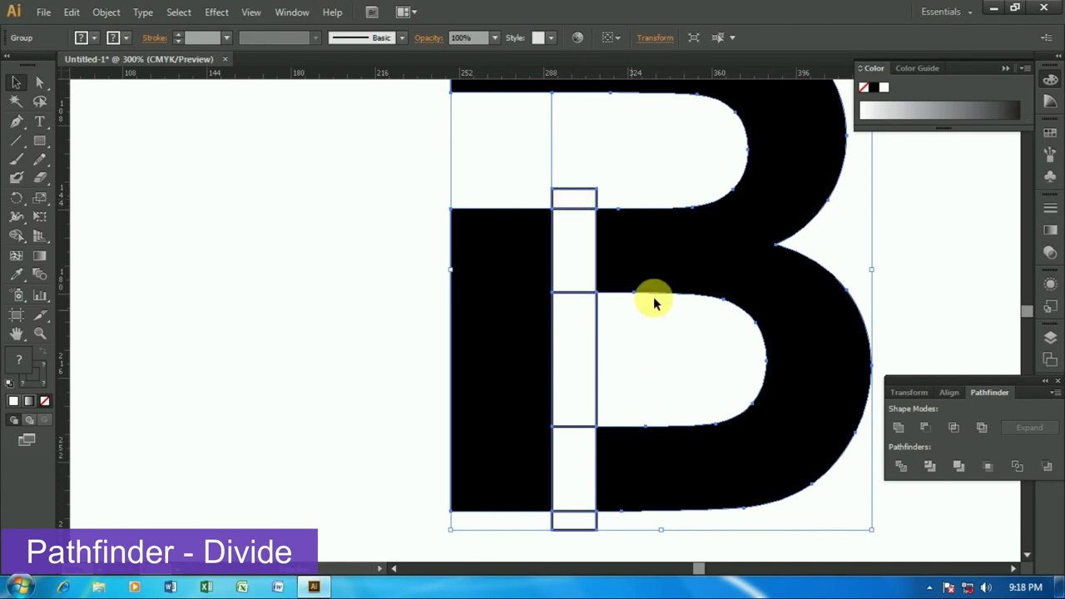
right_click(476, 290)
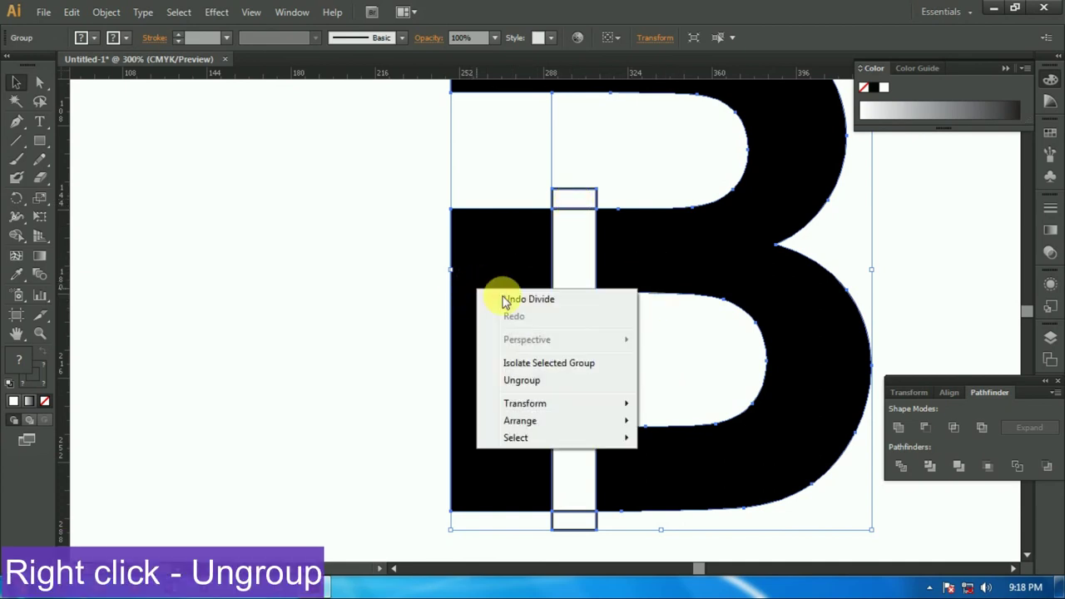
- Ungroup the divided pieces and delete the middle and upper white strip pieces
left_click(522, 384)
left_click(690, 350)
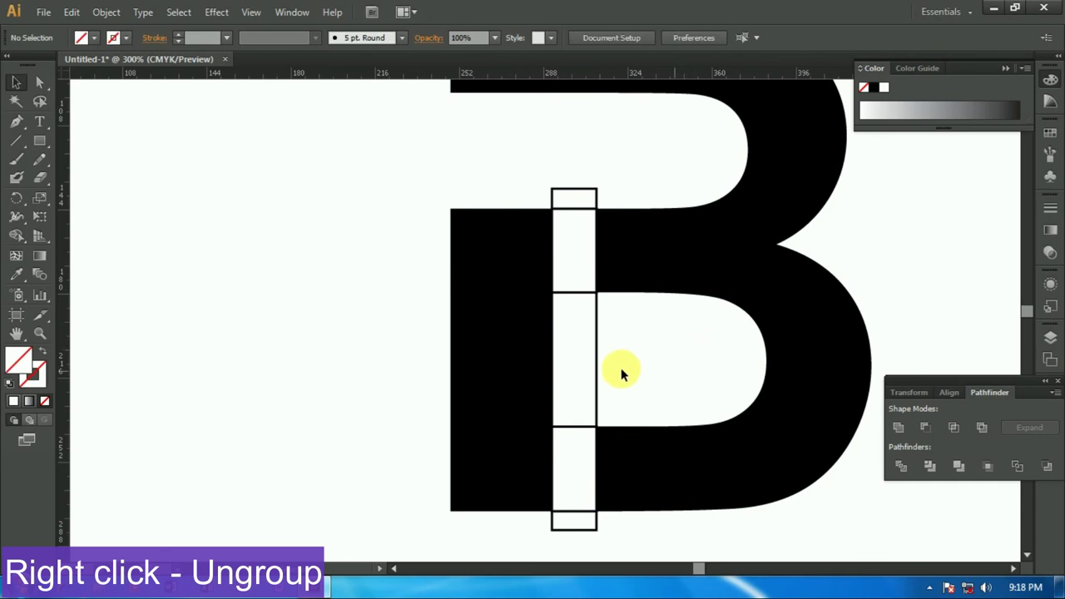
left_click(573, 345)
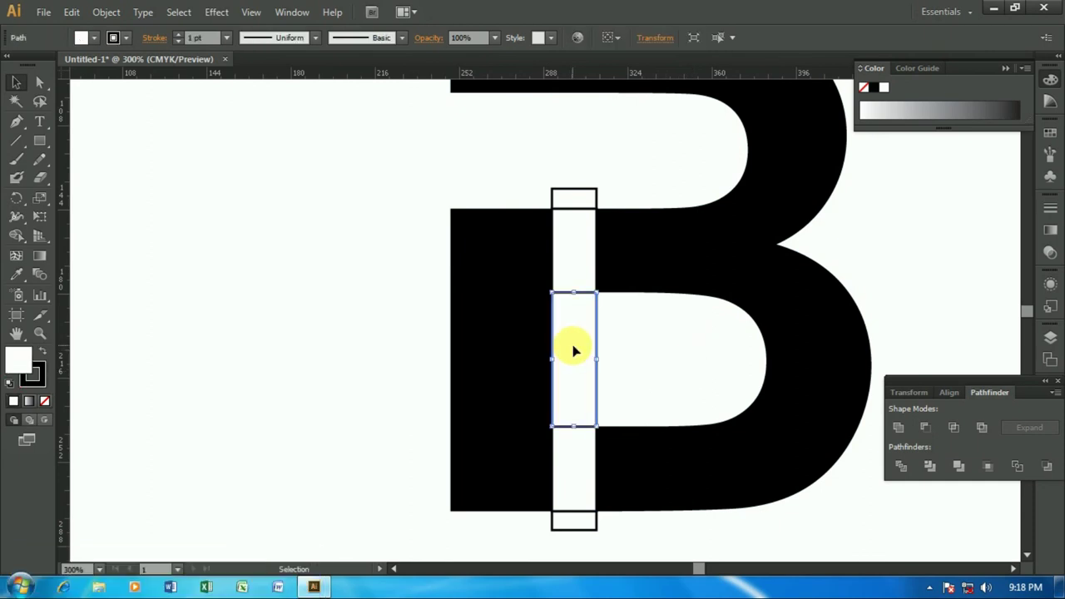
key("Delete")
left_click(573, 275)
key("Delete")
- Delete the remaining small rectangles between stem and bowl, viewing the B's top-left
left_click(573, 200)
key("Delete")
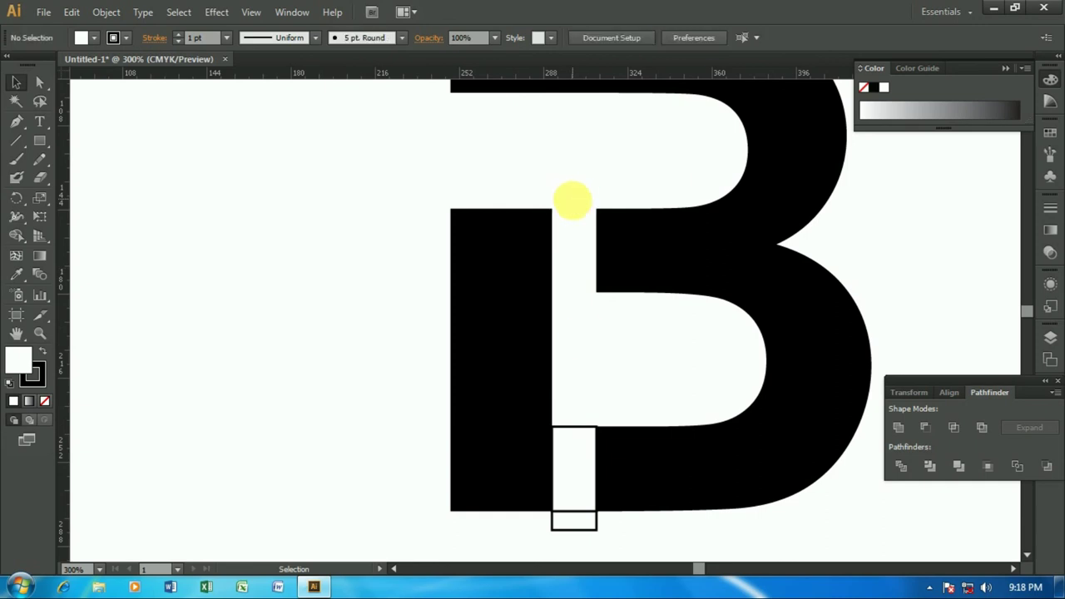
left_click(574, 462)
key("Delete")
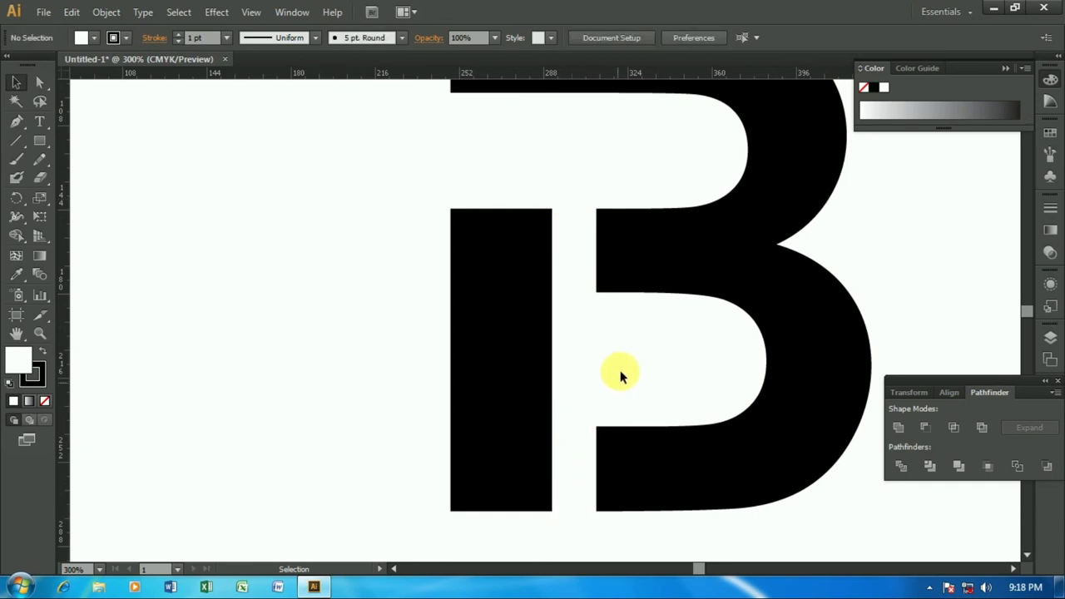
key("ctrl+minus")
key("z")
left_click(497, 200)
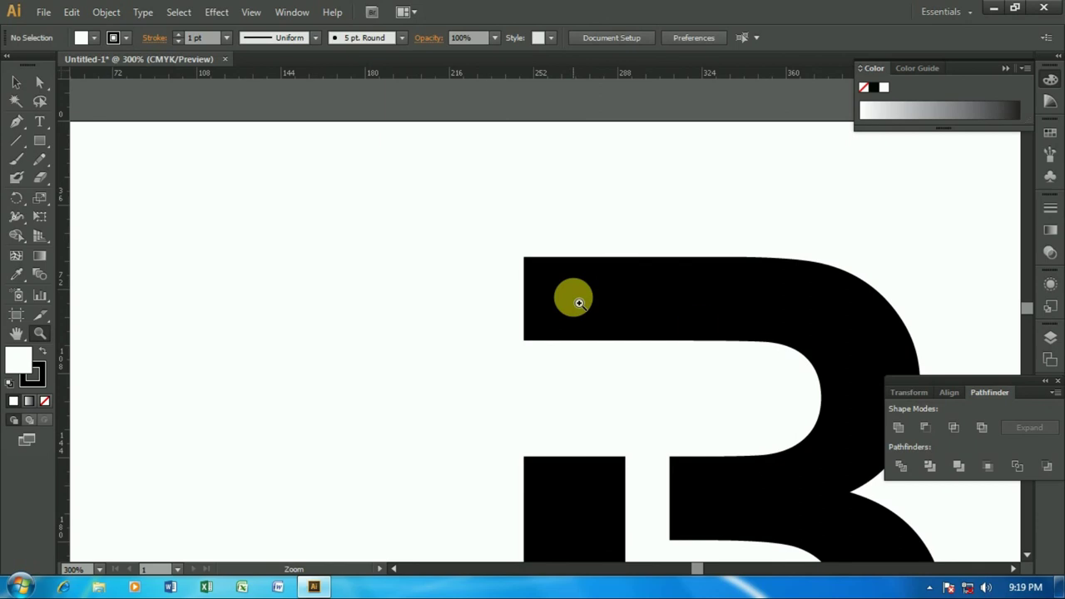
- Nudge the B's top-left corner anchor two steps left so the top bar's end slants
left_click(582, 308)
left_click(32, 87)
left_click(507, 253)
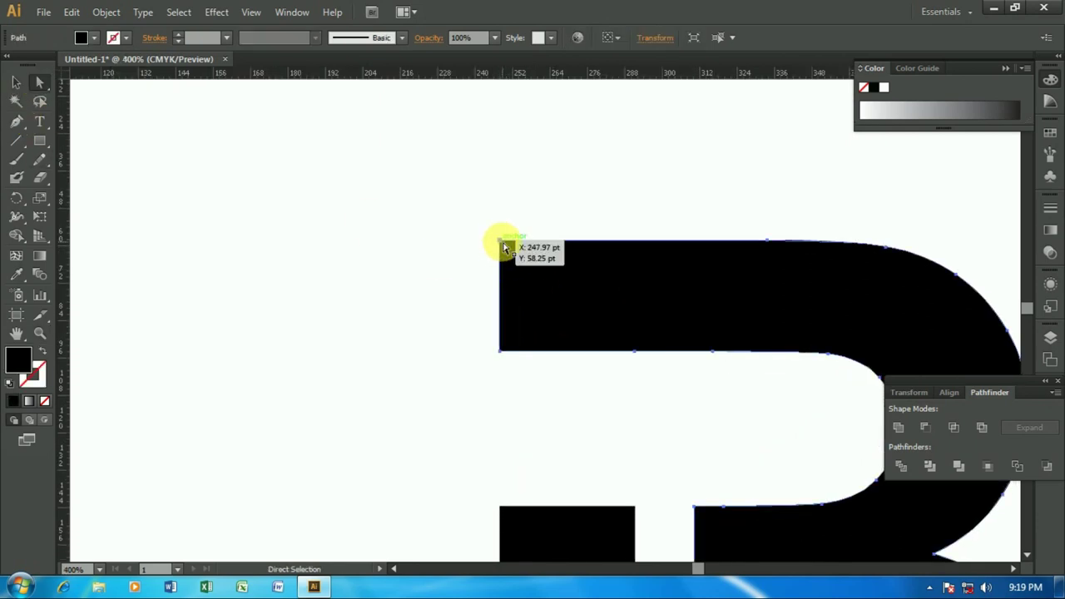
left_click(500, 242)
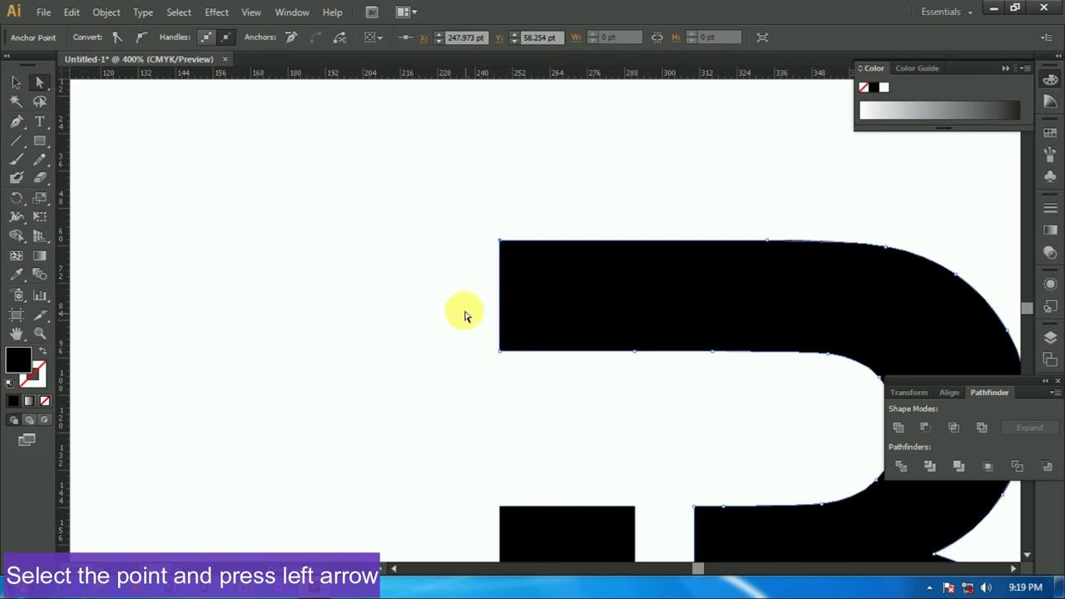
key("Left")
key("Left")
key("Left")
key("Left")
key("Left")
key("Left")
key("Left")
key("Left")
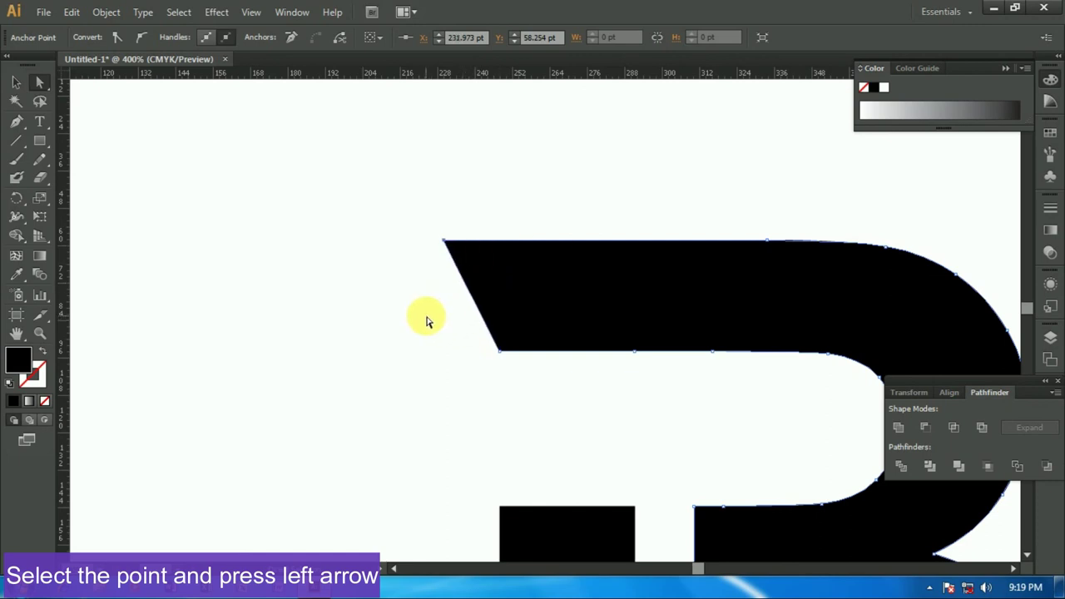
key("Left")
scroll(420, 300, "down", 2)
scroll(407, 250, "down", 2)
scroll(433, 241, "down", 1)
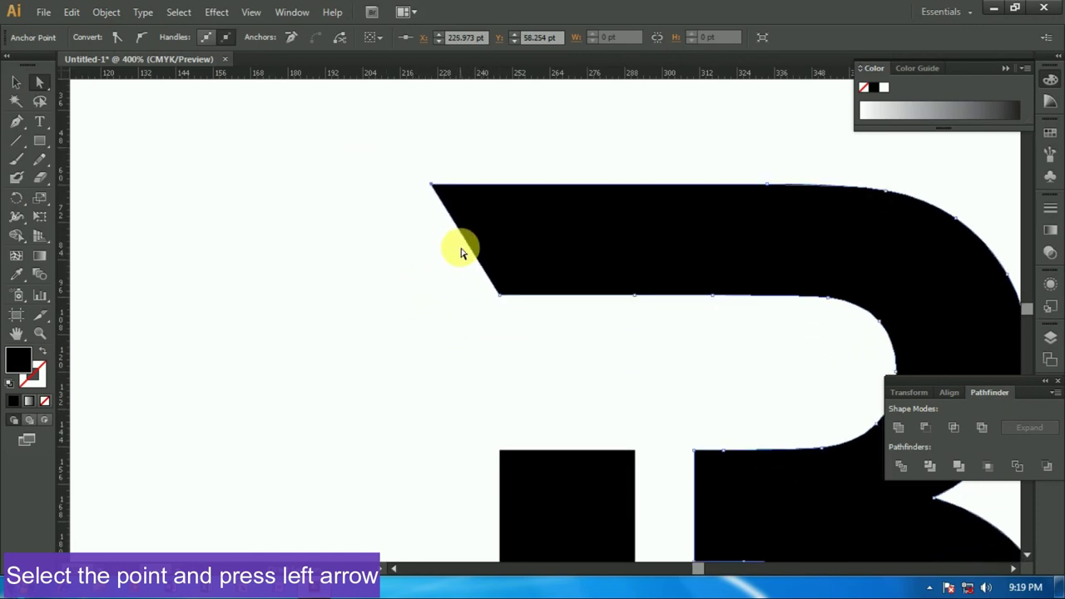
scroll(459, 249, "down", 1)
key("ctrl+minus")
key("ctrl+minus")
scroll(450, 262, "down", 3)
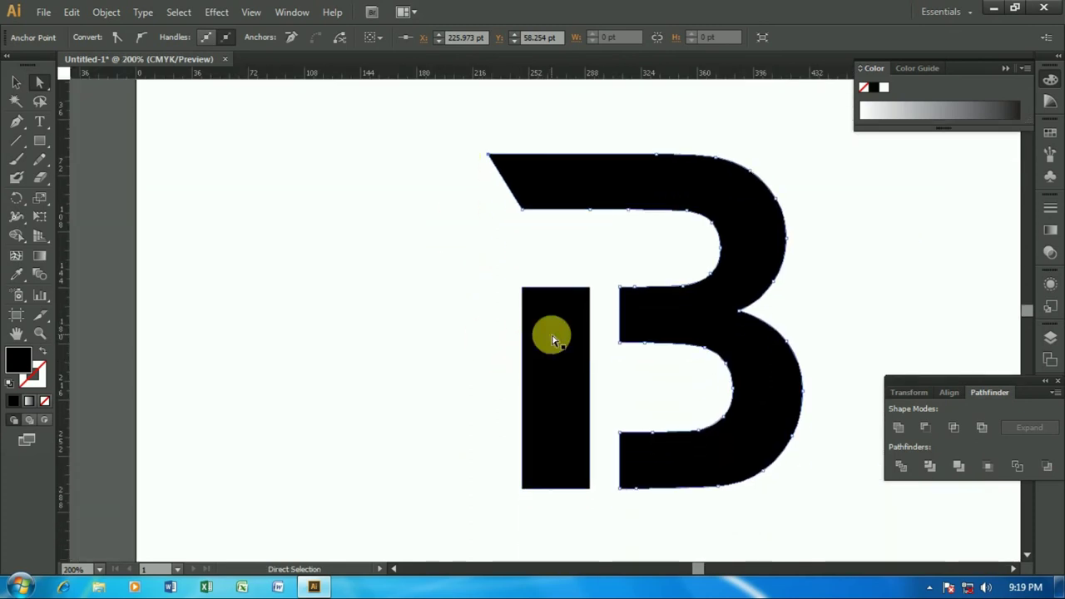
left_click(16, 82)
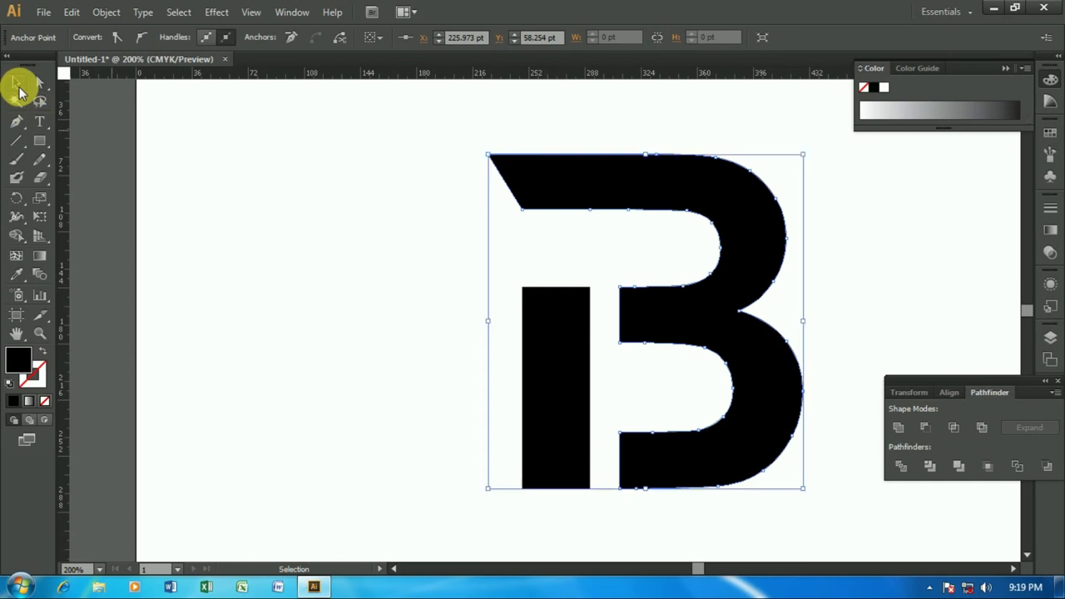
- Fill the B with CMYK Blue and the detached stem with red
left_click(404, 294)
left_click(751, 254)
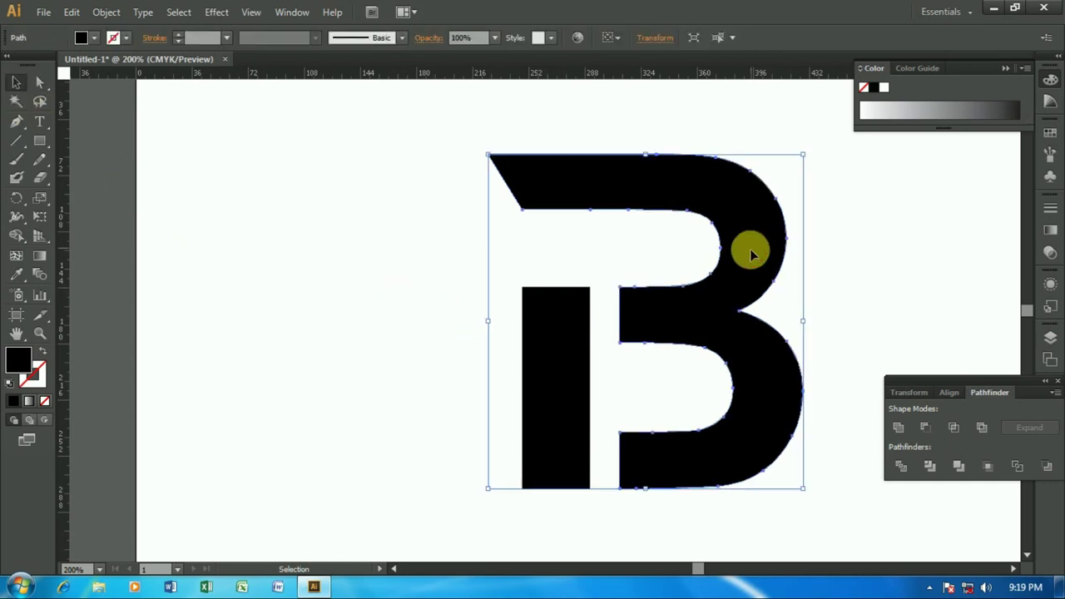
left_click(90, 36)
left_click(100, 66)
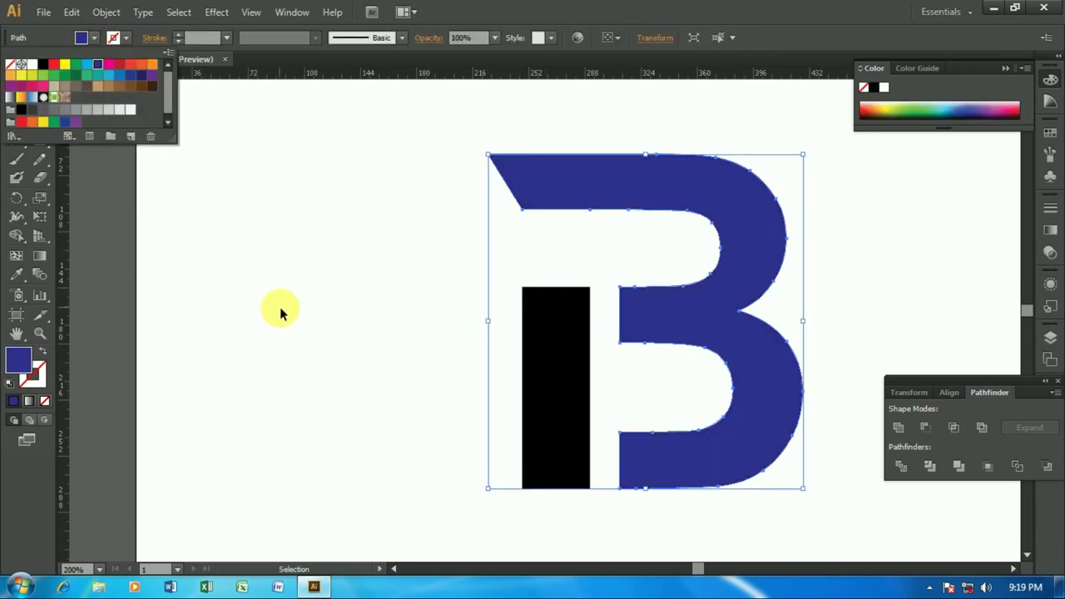
left_click(553, 370)
left_click(83, 40)
left_click(91, 76)
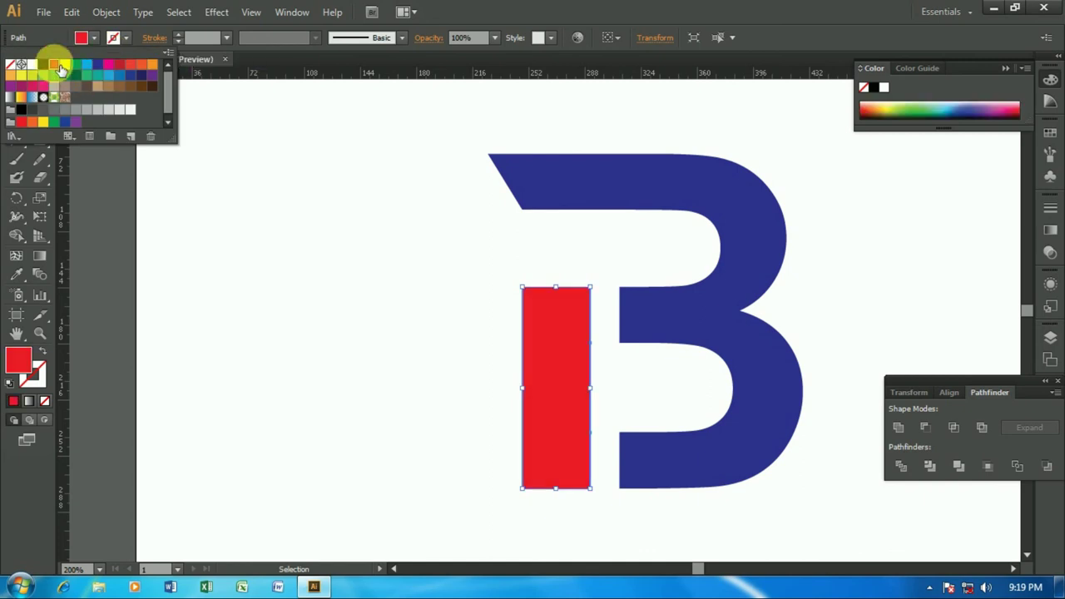
key("ctrl+minus")
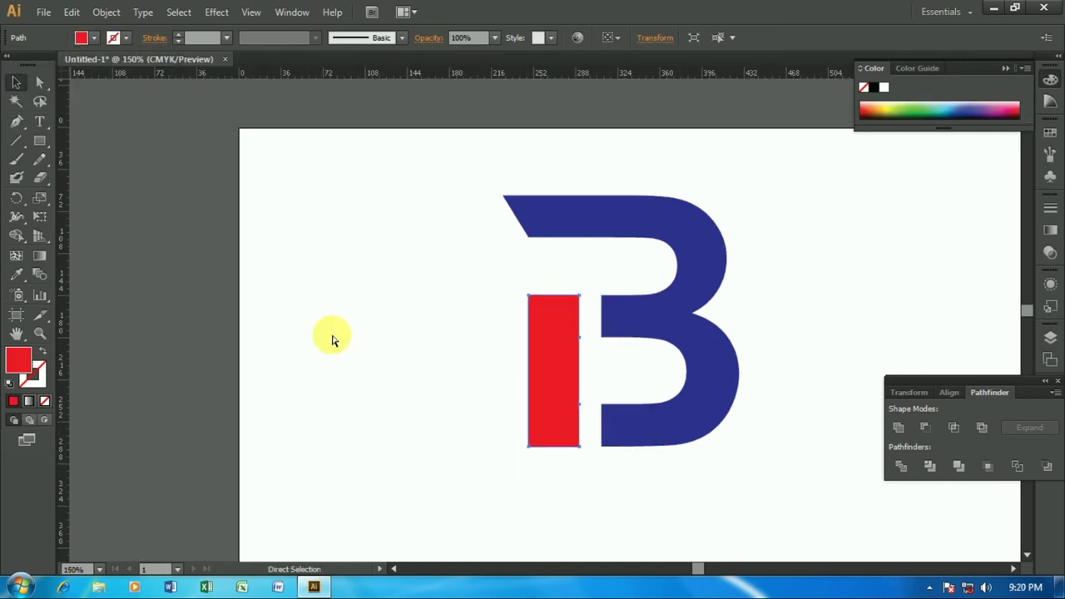
key("d")
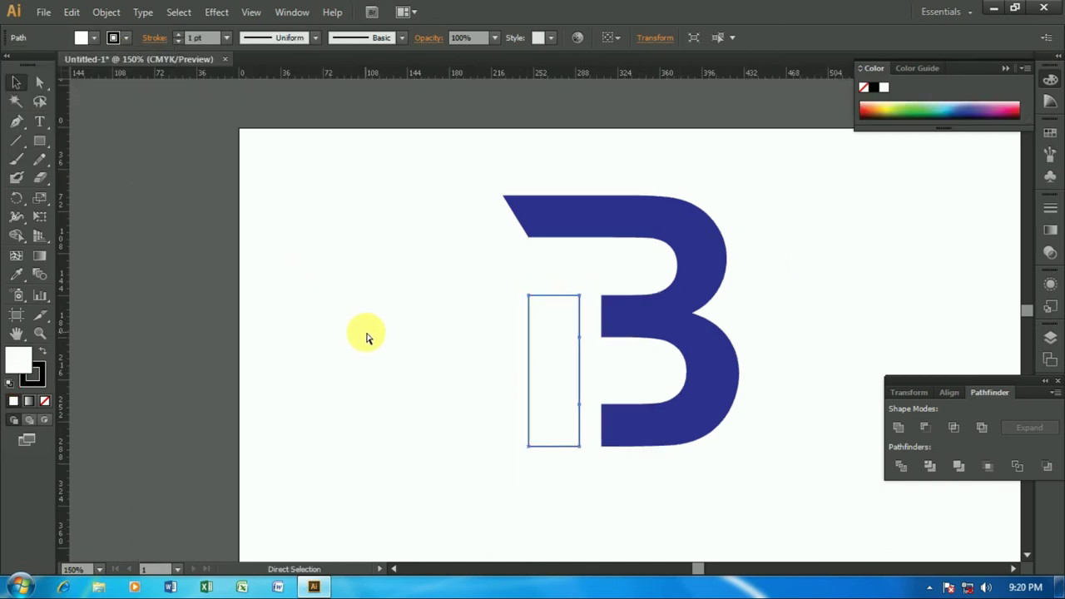
key("ctrl+z")
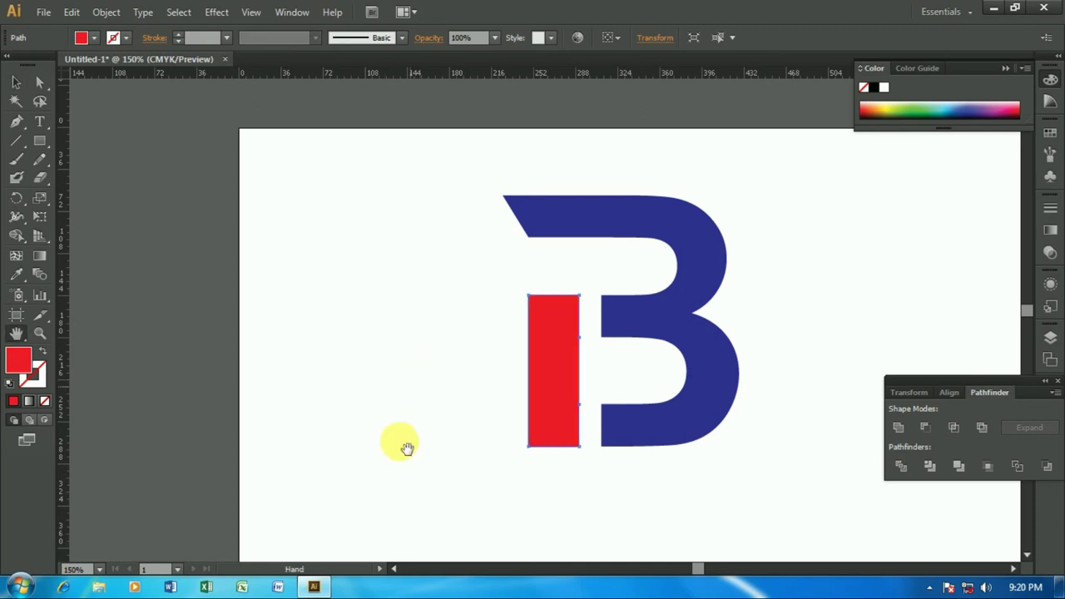
- Group the red stem and blue B into one object
left_click_drag(571, 490, 487, 446)
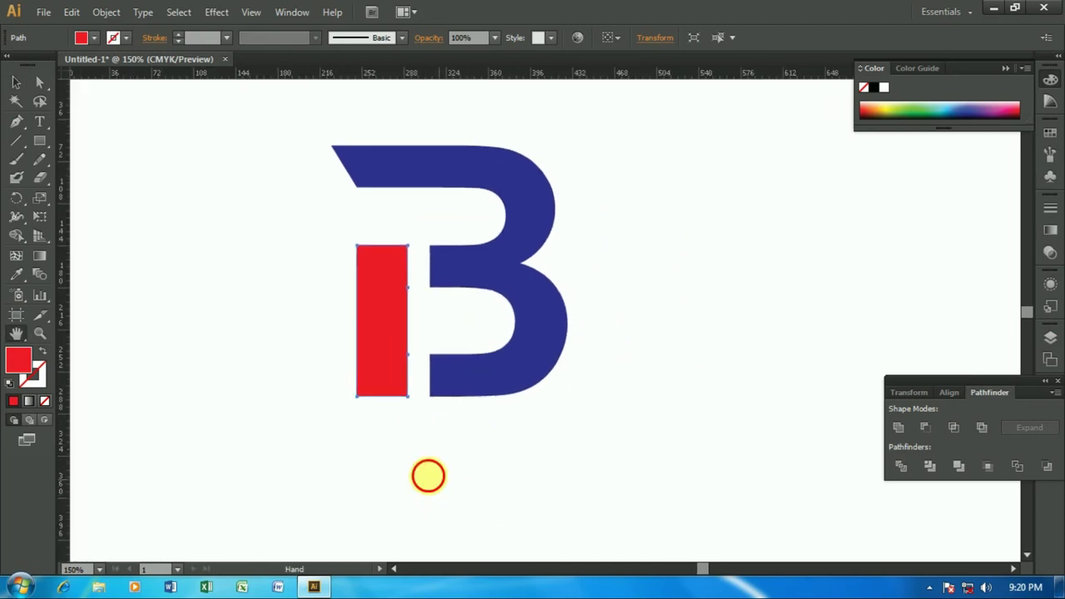
left_click_drag(447, 486, 419, 470)
left_click(16, 82)
left_click(316, 383)
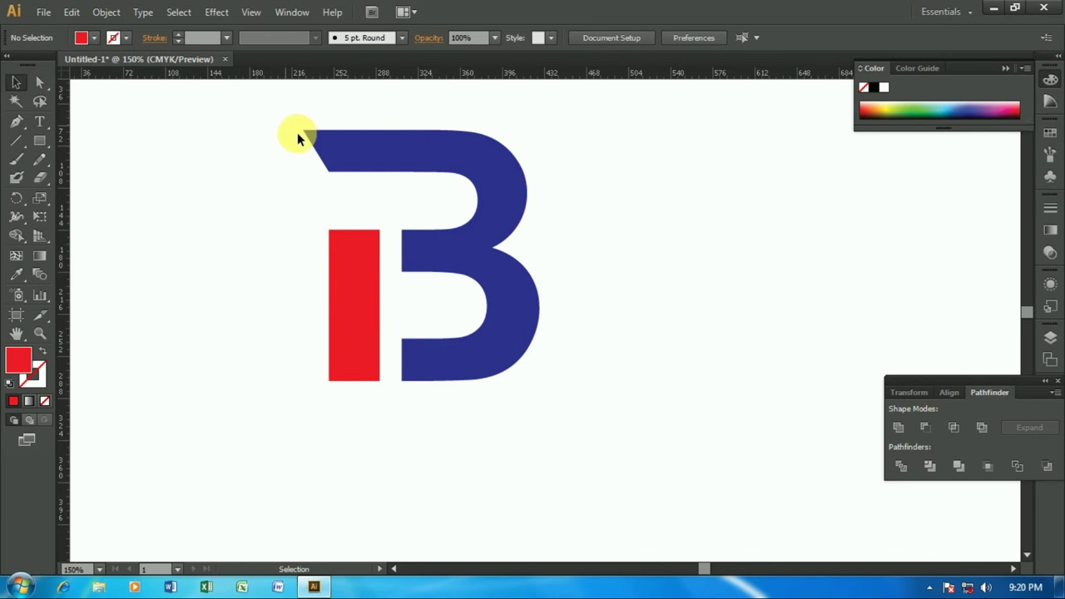
left_click_drag(246, 119, 582, 399)
right_click(496, 341)
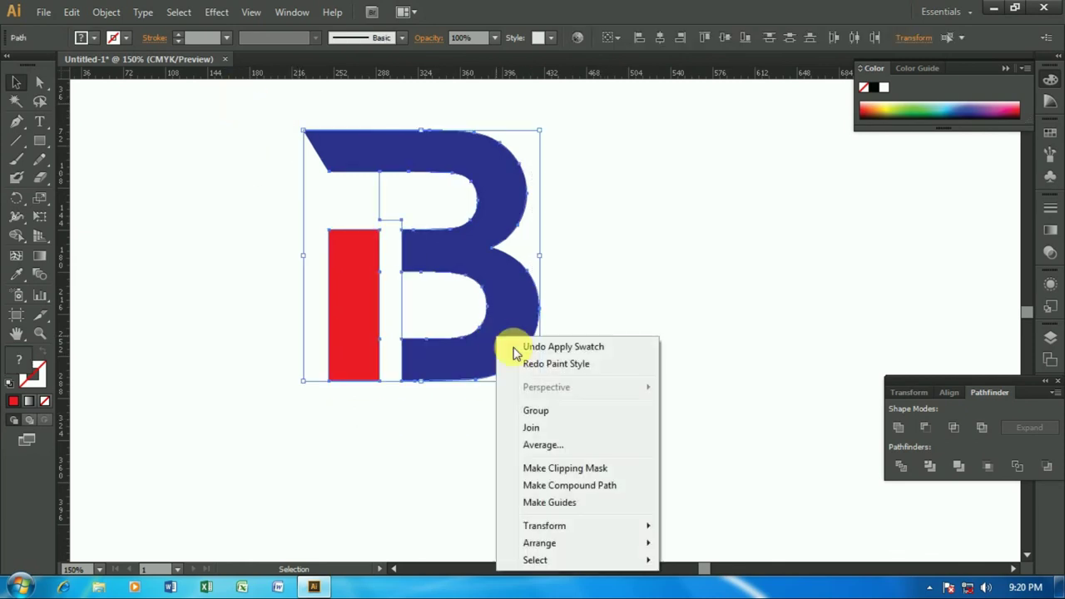
left_click(537, 411)
left_click(583, 316)
- Set up the COMPANY NAME text at 48 pt
scroll(348, 358, "down", 1)
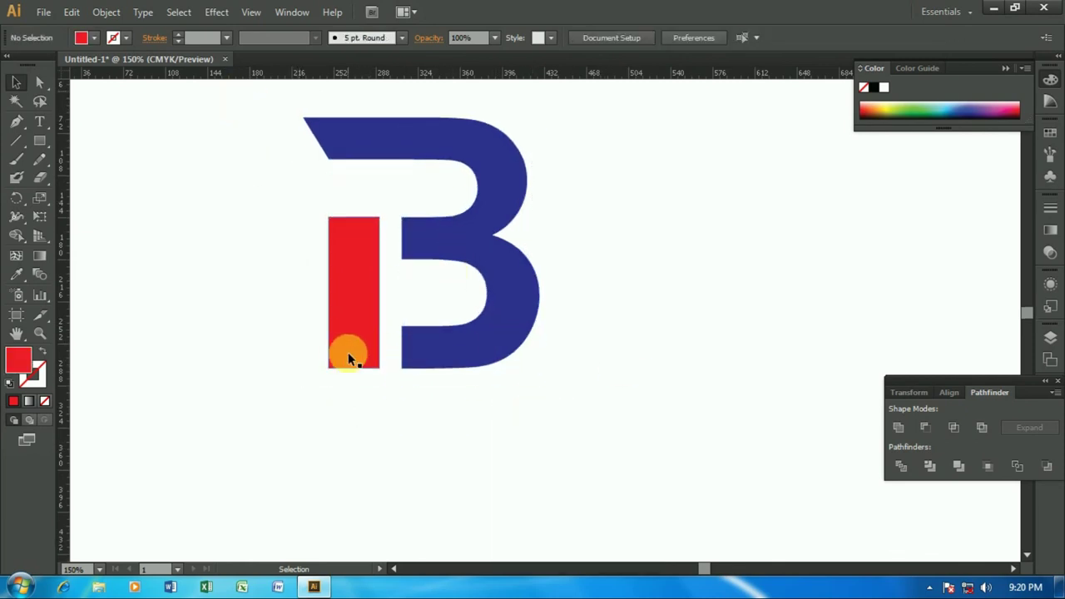
key("t")
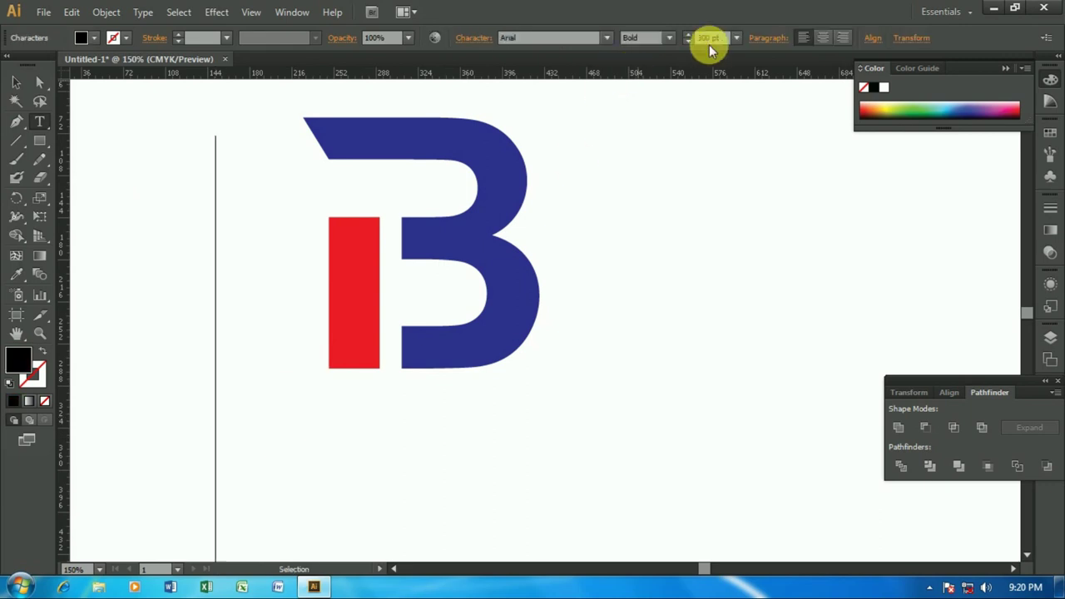
left_click(736, 37)
left_click(754, 283)
scroll(459, 388, "down", 1)
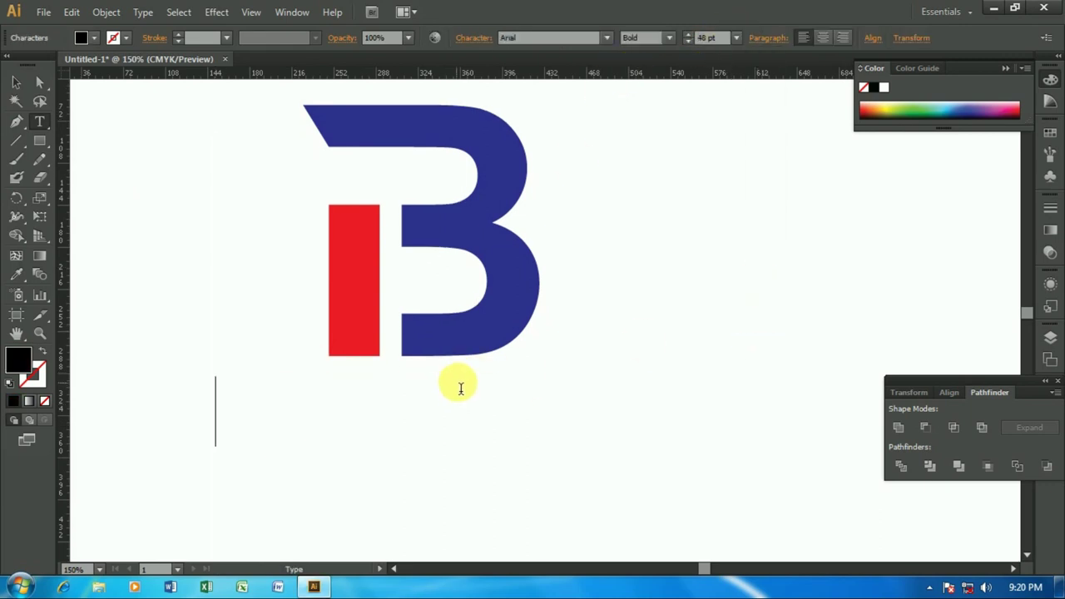
scroll(458, 389, "down", 1)
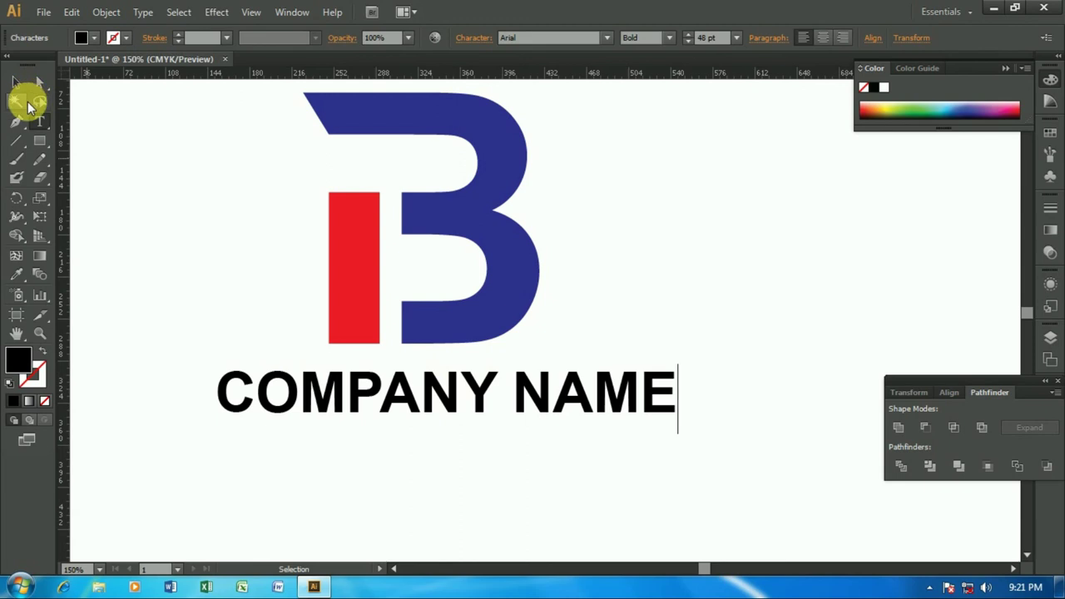
- Resize COMPANY NAME to 36 pt Regular and centre it under the B
left_click(16, 83)
left_click_drag(352, 363, 310, 353)
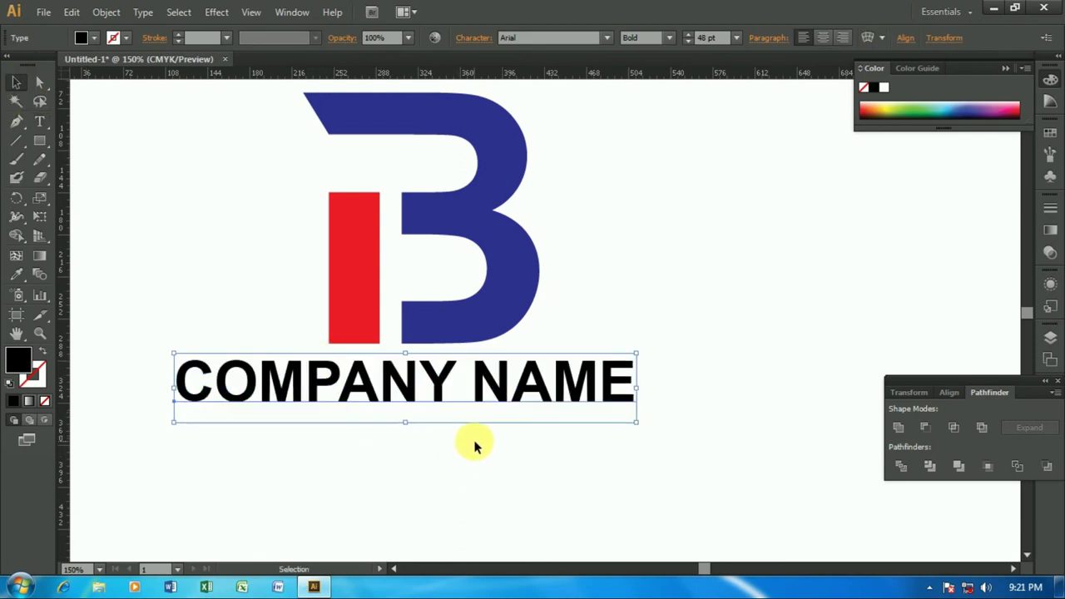
left_click(736, 38)
left_click(753, 251)
left_click_drag(287, 366, 344, 355)
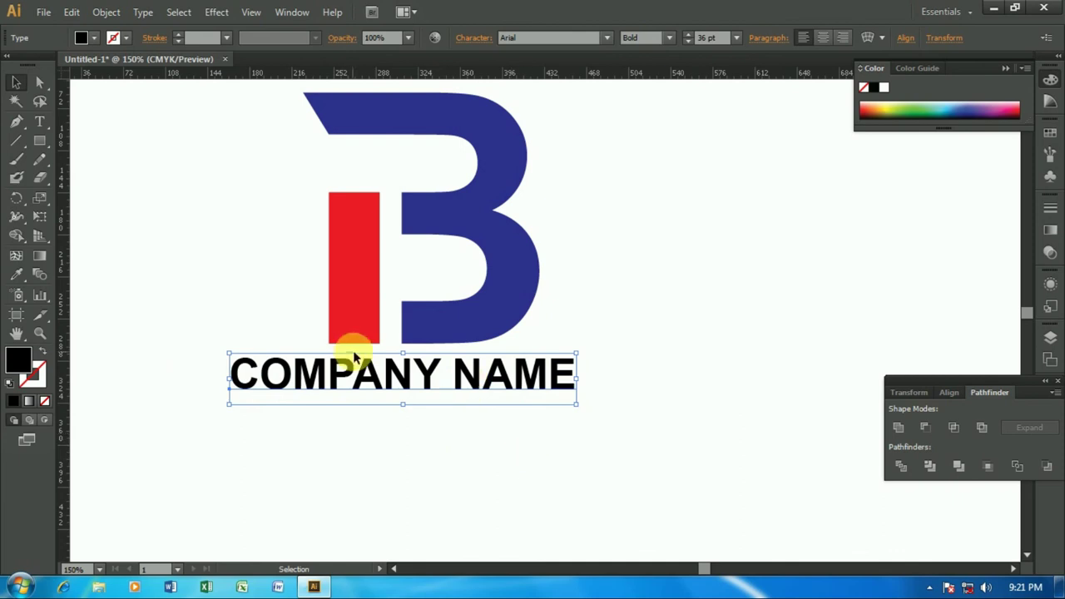
left_click_drag(352, 358, 356, 358)
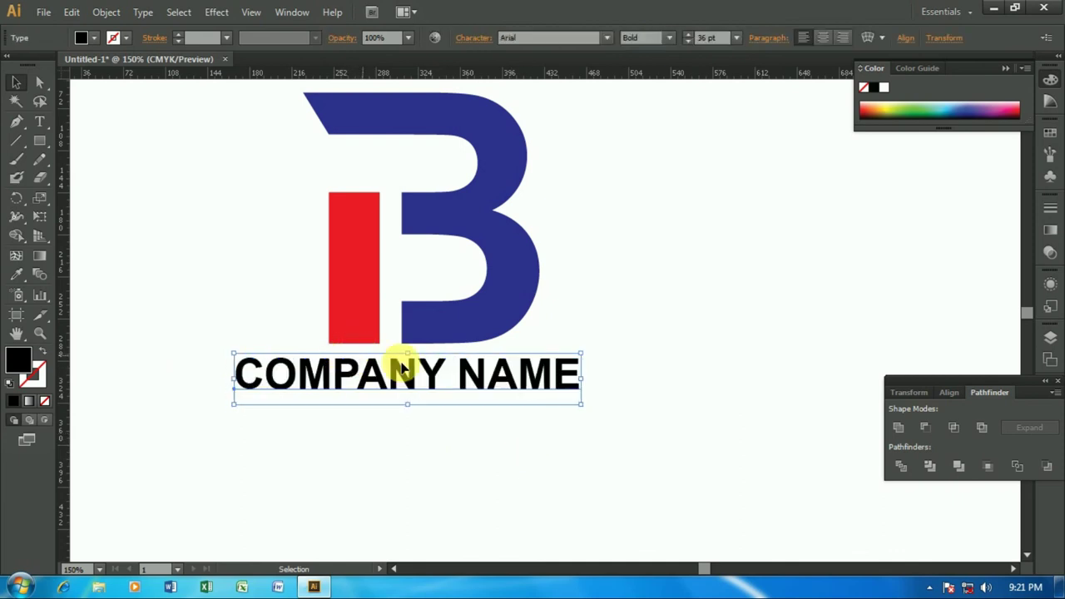
left_click(669, 37)
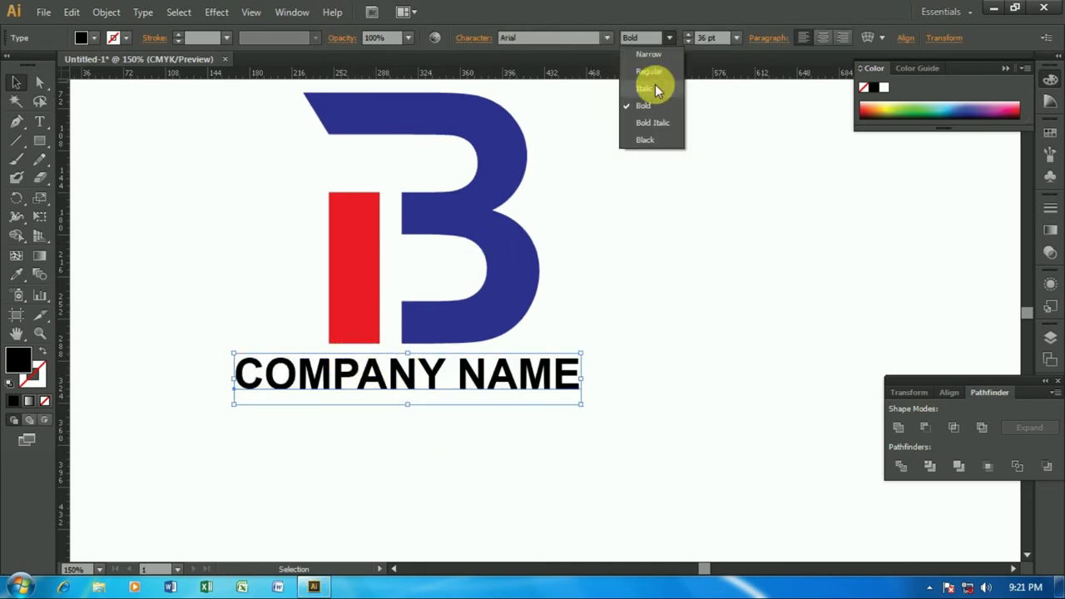
left_click(649, 73)
left_click(582, 341)
left_click_drag(476, 381, 482, 389)
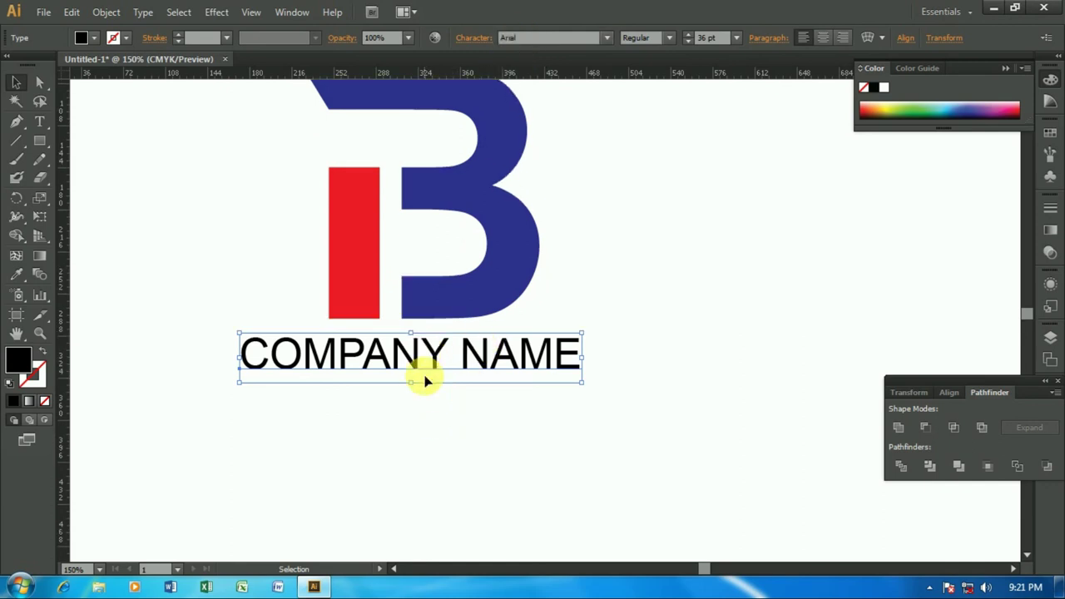
- Change the COMPANY NAME font to Century Gothic and position it beneath the B
left_click_drag(202, 107, 644, 502)
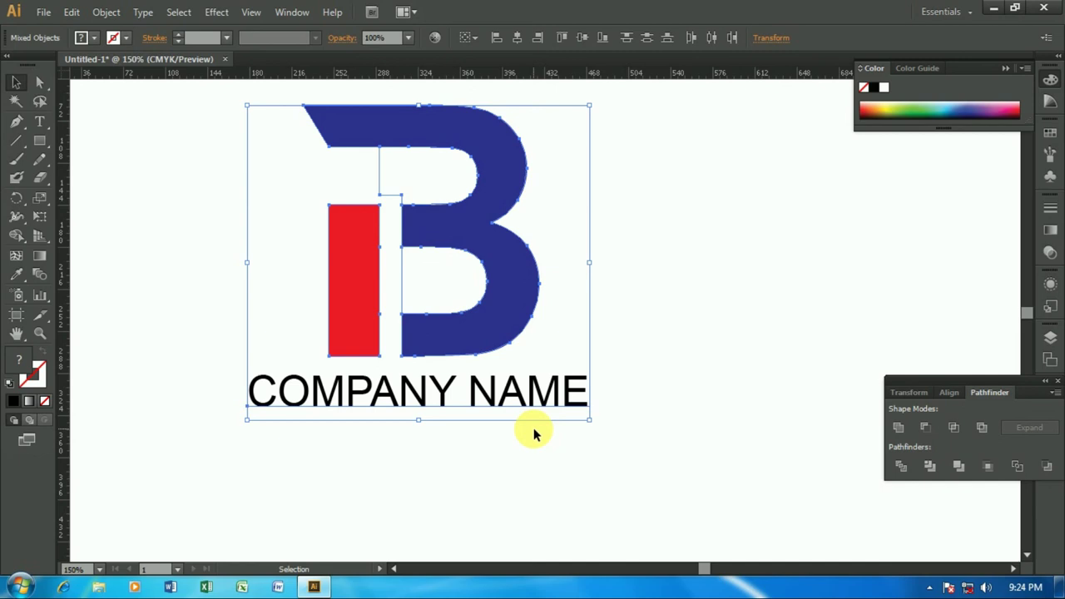
left_click(439, 444)
left_click(417, 398)
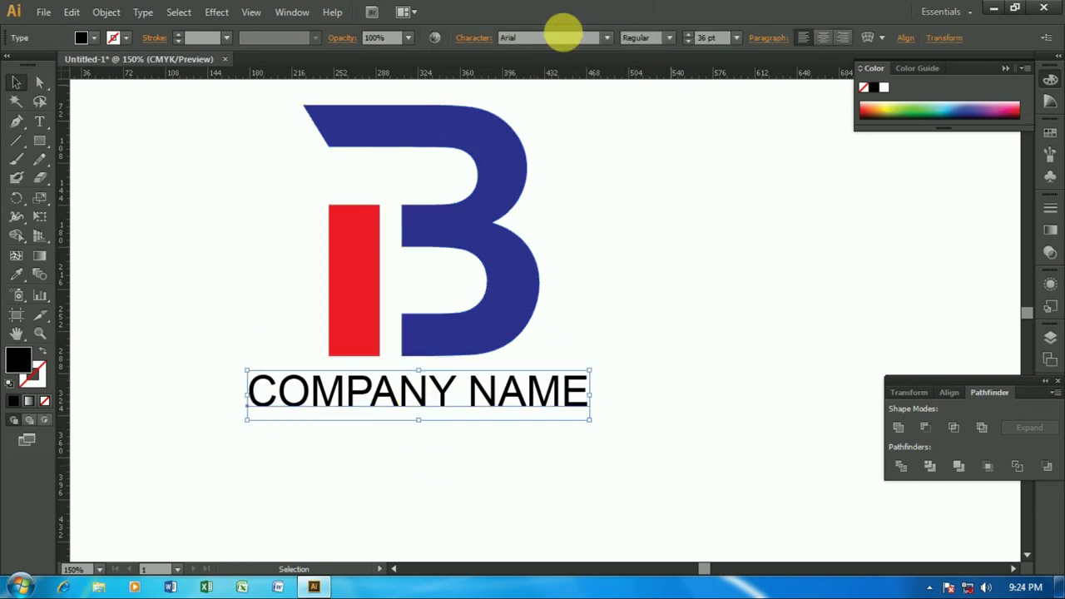
left_click(516, 38)
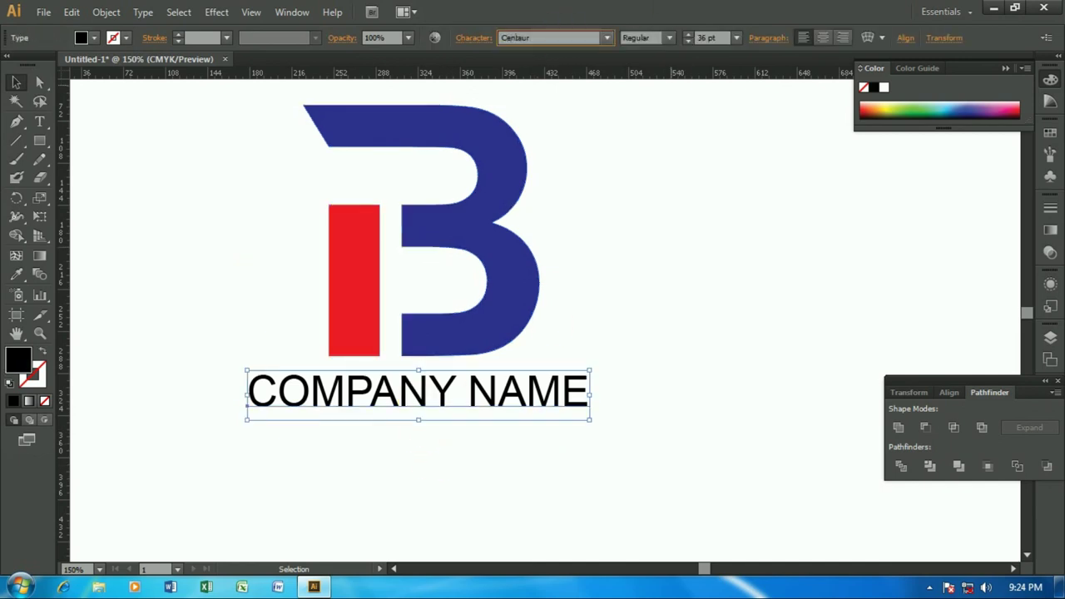
key("Return")
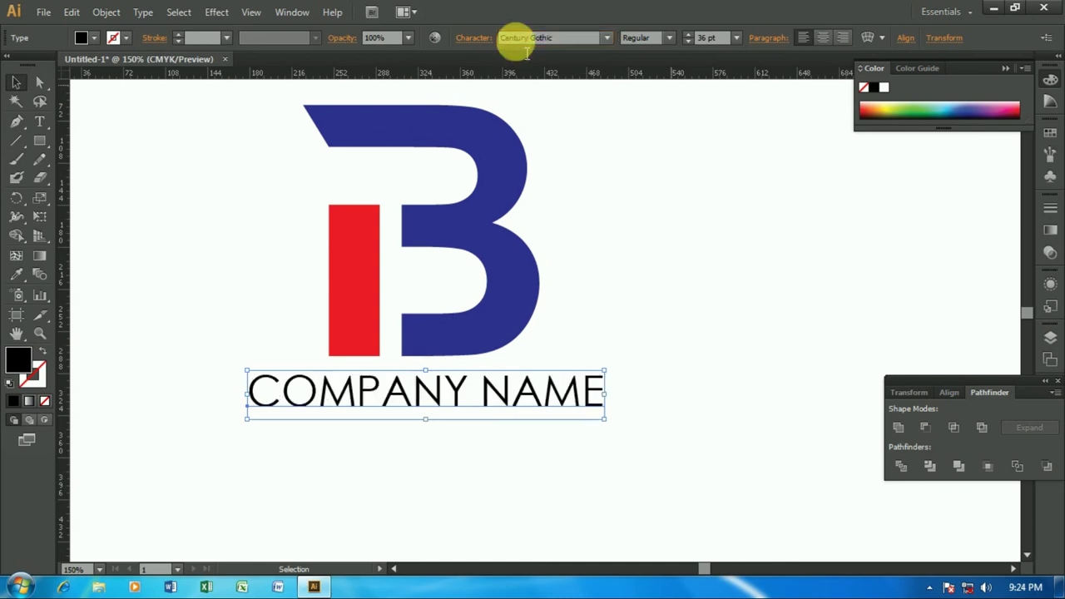
left_click_drag(372, 372, 348, 366)
left_click(405, 454)
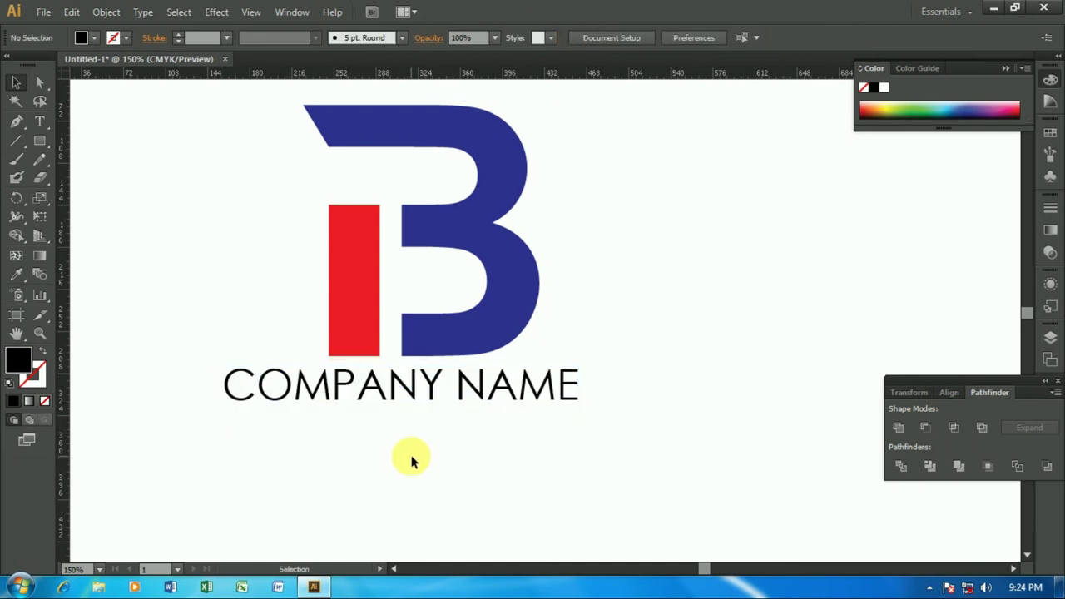
- Move the logo to the artboard's upper left and place a duplicate to its right
key("ctrl+0")
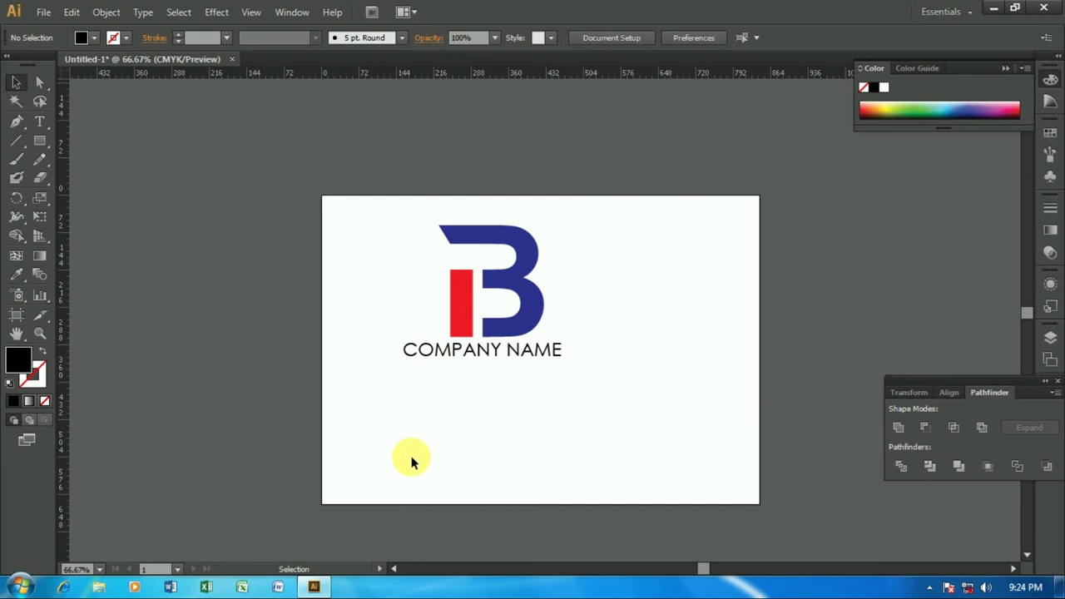
left_click_drag(398, 235, 563, 380)
left_click_drag(528, 317, 462, 318)
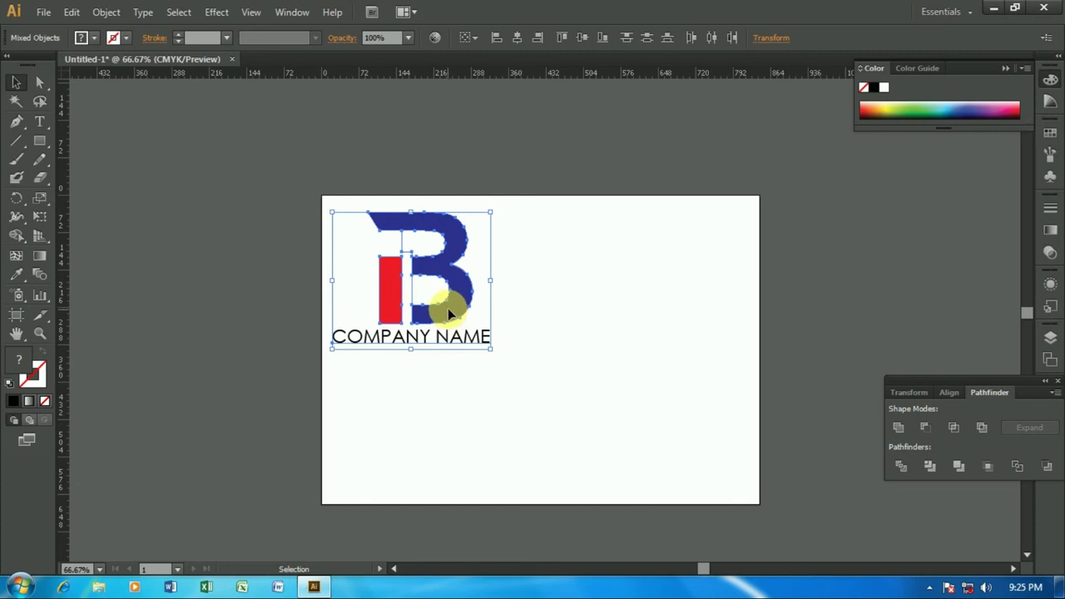
left_click_drag(449, 314, 666, 312, "alt")
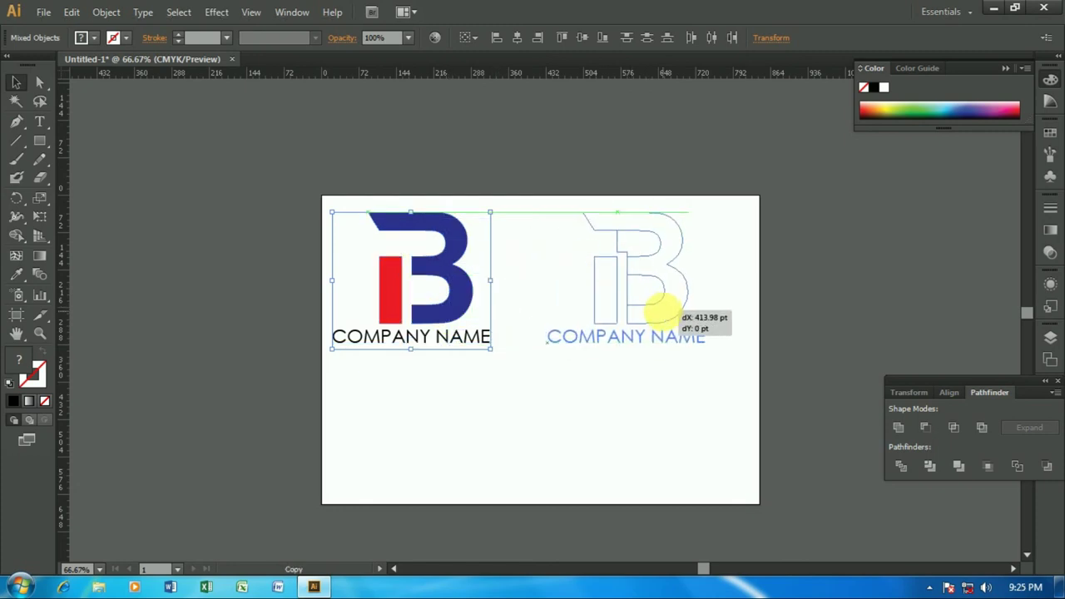
left_click(595, 413)
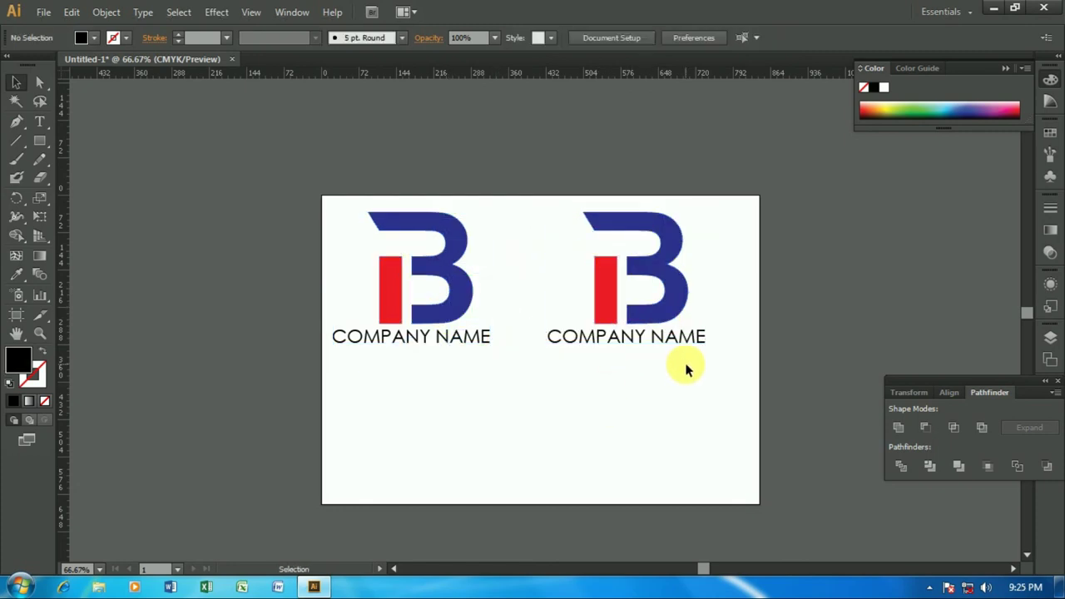
- Zoom in on the copied logo and ungroup its parts
left_click(717, 279)
left_click(480, 342)
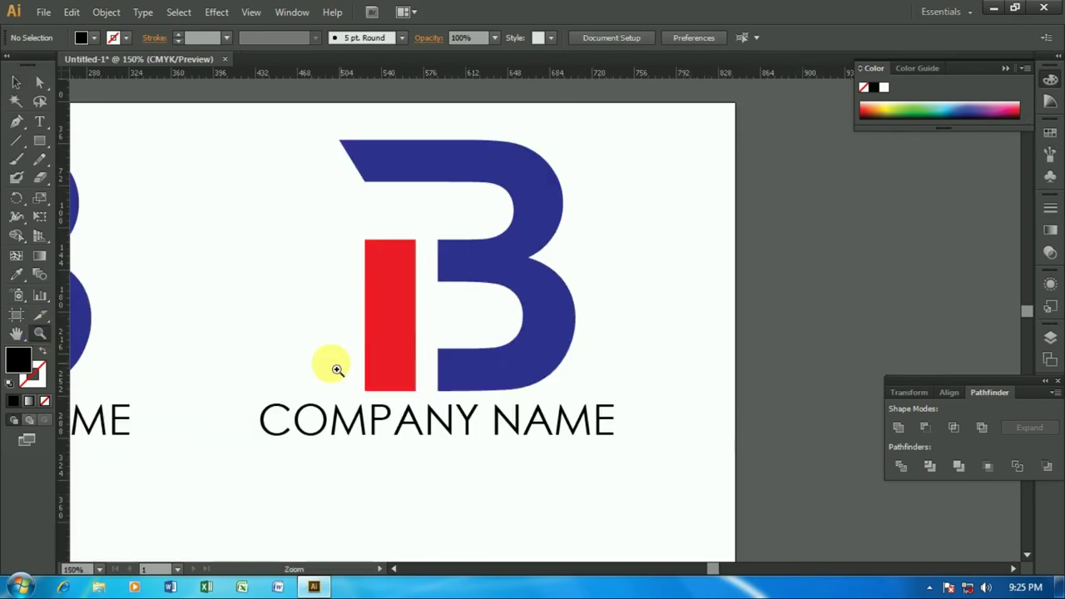
key("v")
left_click(391, 283)
right_click(487, 261)
left_click(524, 351)
left_click(642, 328)
- Give the copy's B a green fill with no outline
left_click(545, 314)
left_click(100, 37)
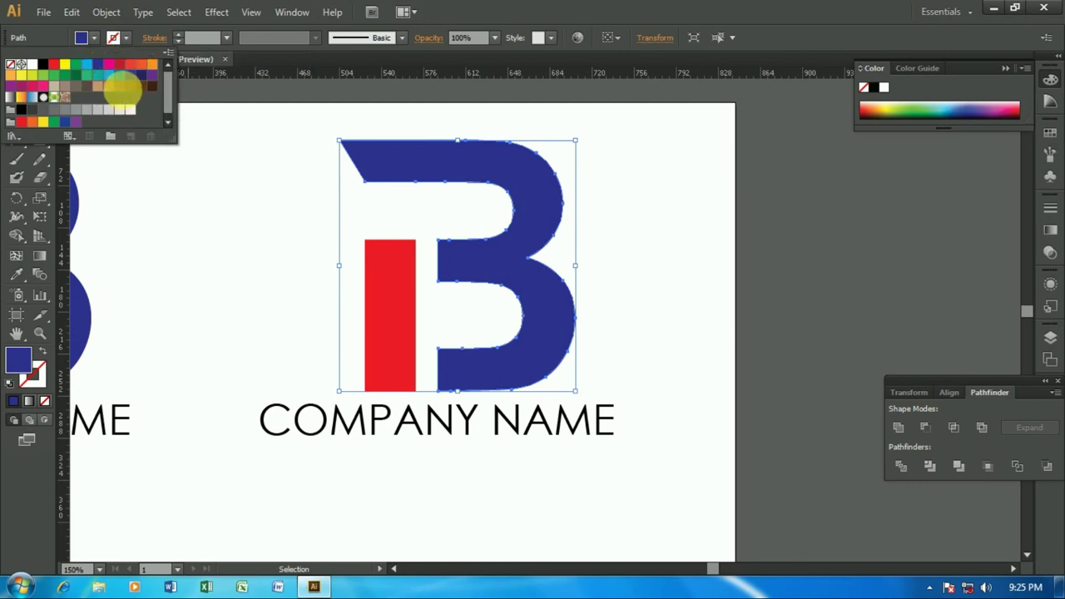
left_click(79, 69)
left_click(672, 253)
left_click(520, 237)
left_click(119, 40)
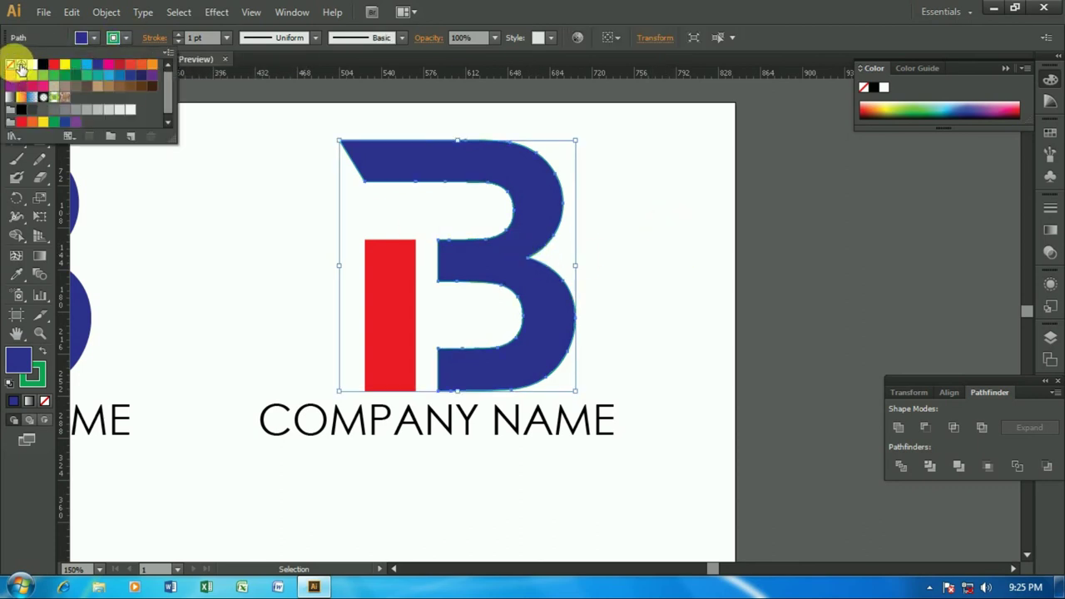
left_click(17, 66)
left_click(83, 37)
left_click(73, 64)
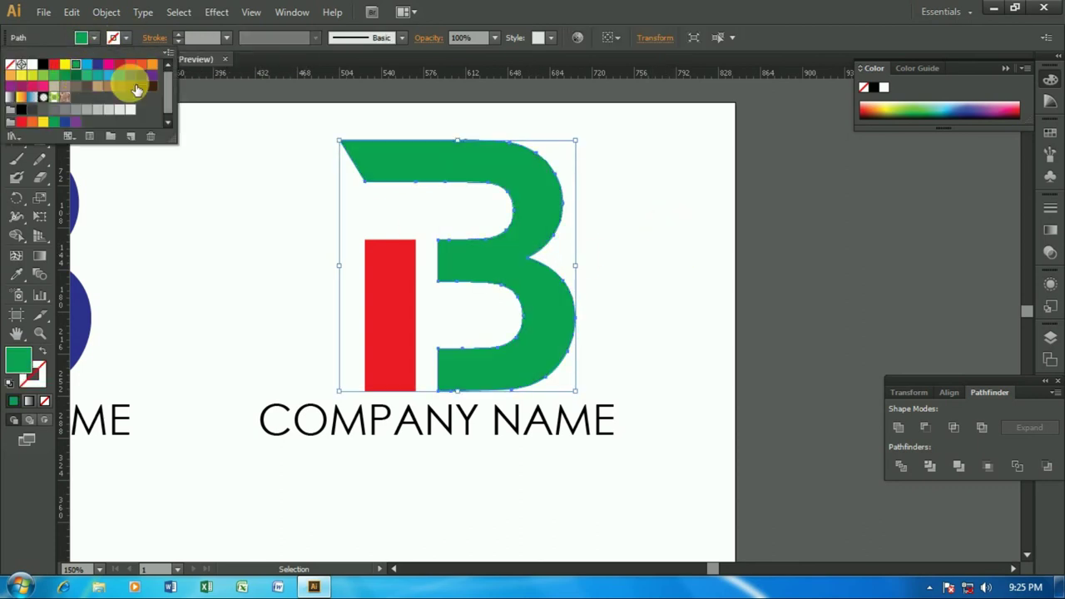
- Fill the copy's stem dark blue, with both logos in view
left_click(371, 253)
left_click(92, 47)
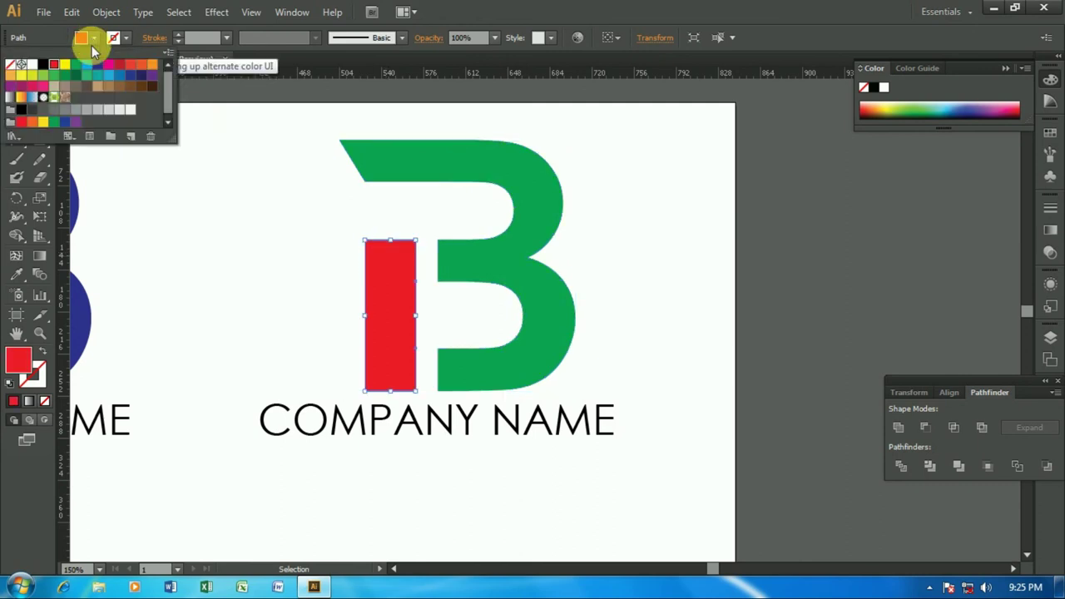
left_click(96, 75)
left_click(109, 71)
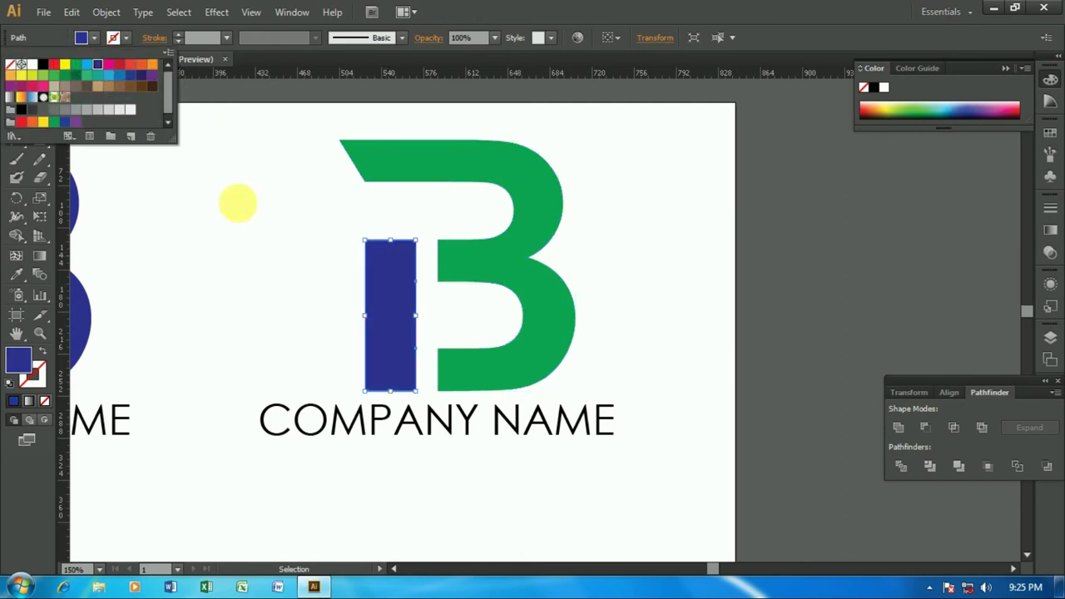
left_click(252, 212)
left_click(655, 221)
scroll(655, 220, "down", 1)
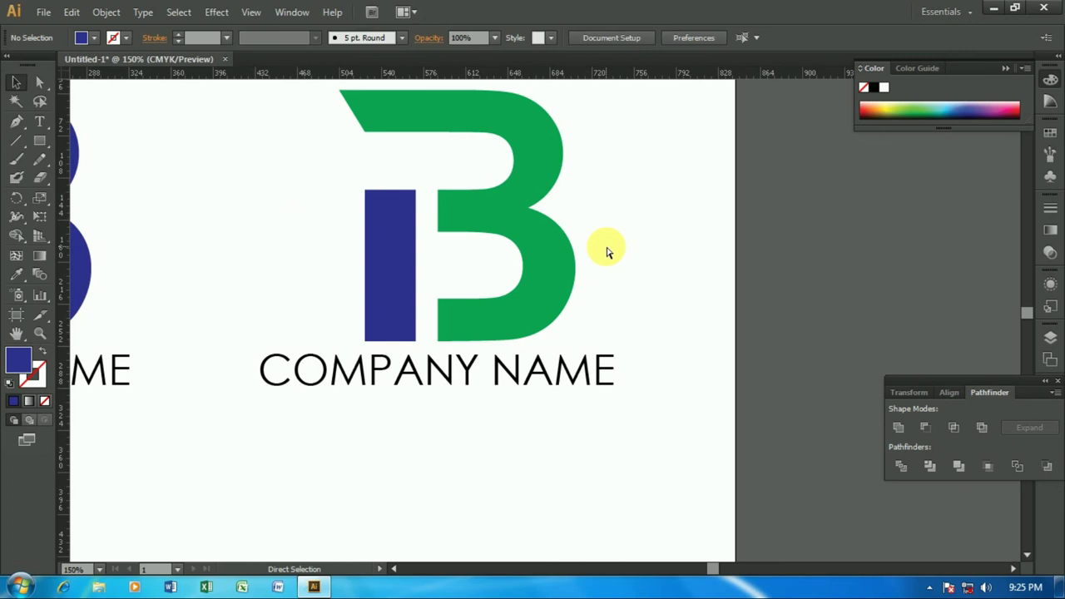
key("ctrl+minus")
scroll(606, 288, "down", 2)
- Draw a stray blue rectangle below the artboard, then delete it
scroll(606, 290, "up", 1)
mouse_move(717, 572)
left_mouse_down()
mouse_move(677, 574)
mouse_move(706, 574)
left_mouse_up()
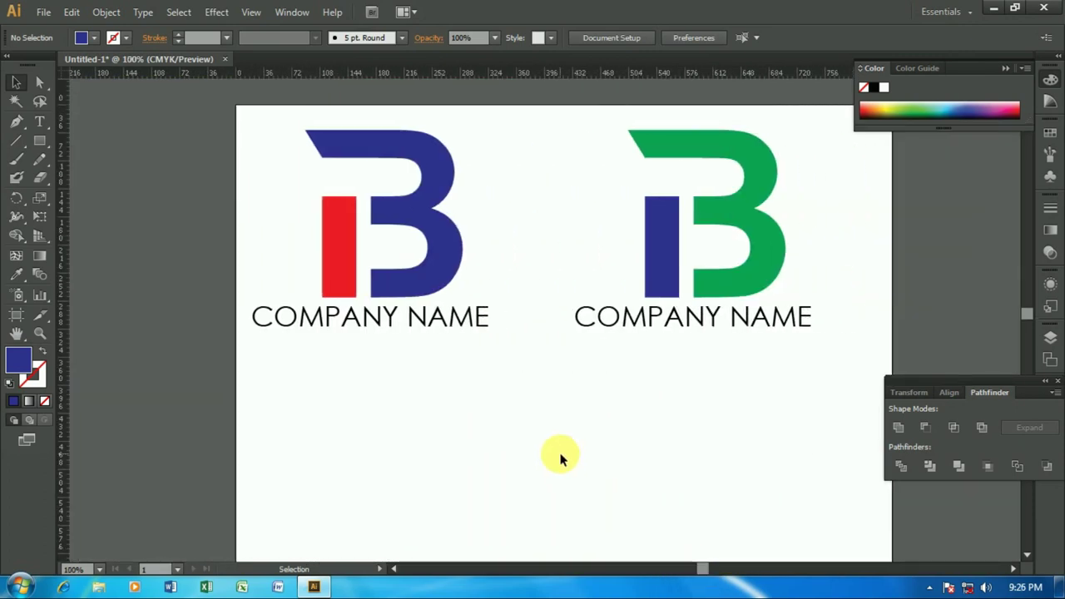
scroll(560, 458, "up", 1)
scroll(560, 458, "down", 4)
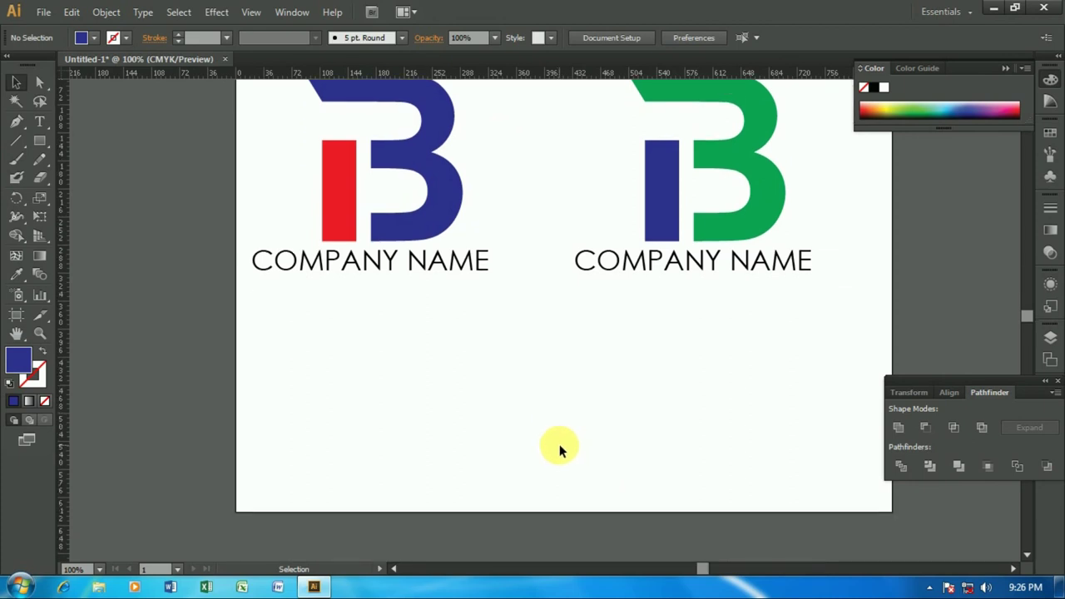
scroll(559, 449, "up", 2)
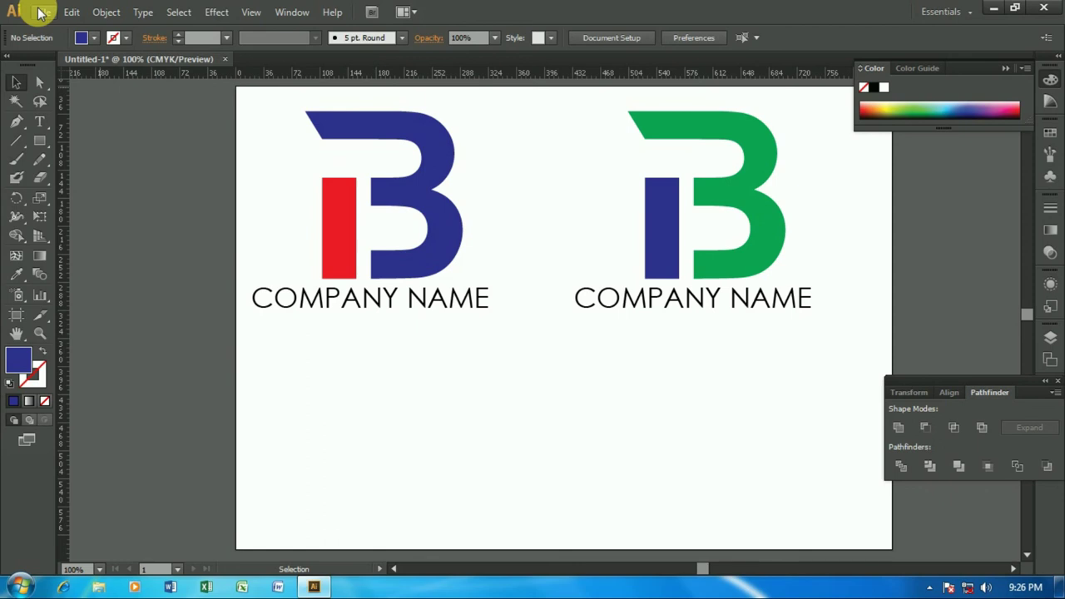
scroll(294, 366, "down", 4)
scroll(294, 463, "down", 4)
scroll(294, 464, "down", 1)
left_click(39, 140)
left_click_drag(259, 405, 417, 500)
key("v")
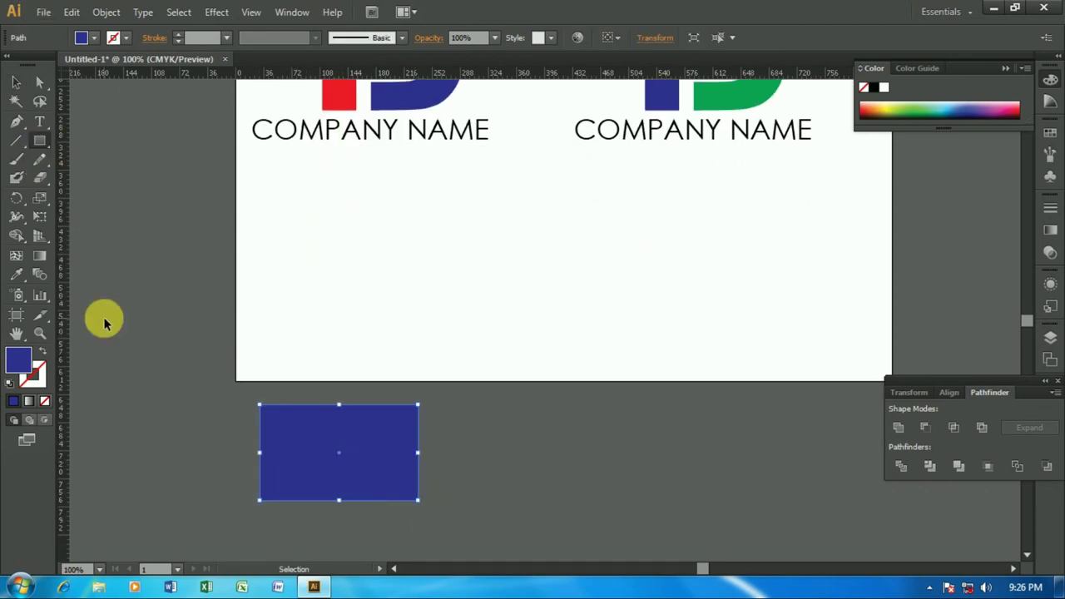
key("Delete")
- Select all parts of the green logo and group them
scroll(292, 357, "up", 3)
scroll(292, 356, "up", 7)
left_click(15, 82)
left_click_drag(602, 146, 818, 357)
right_click(786, 341)
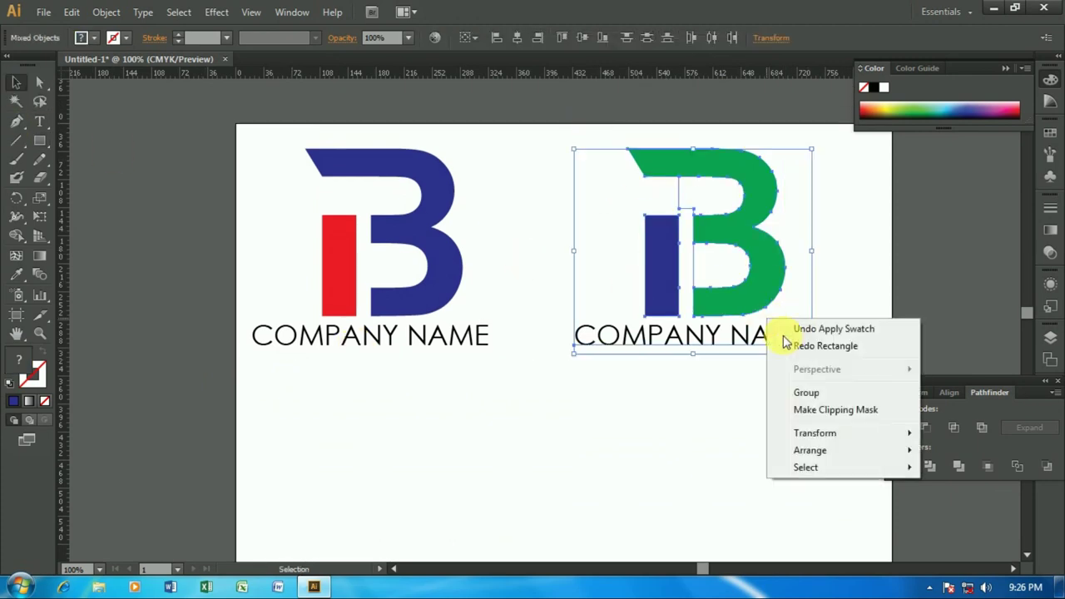
left_click(805, 393)
left_click(618, 426)
- Colour the first logo's COMPANY NAME dark blue, replacing a brief red fill
left_click(471, 335)
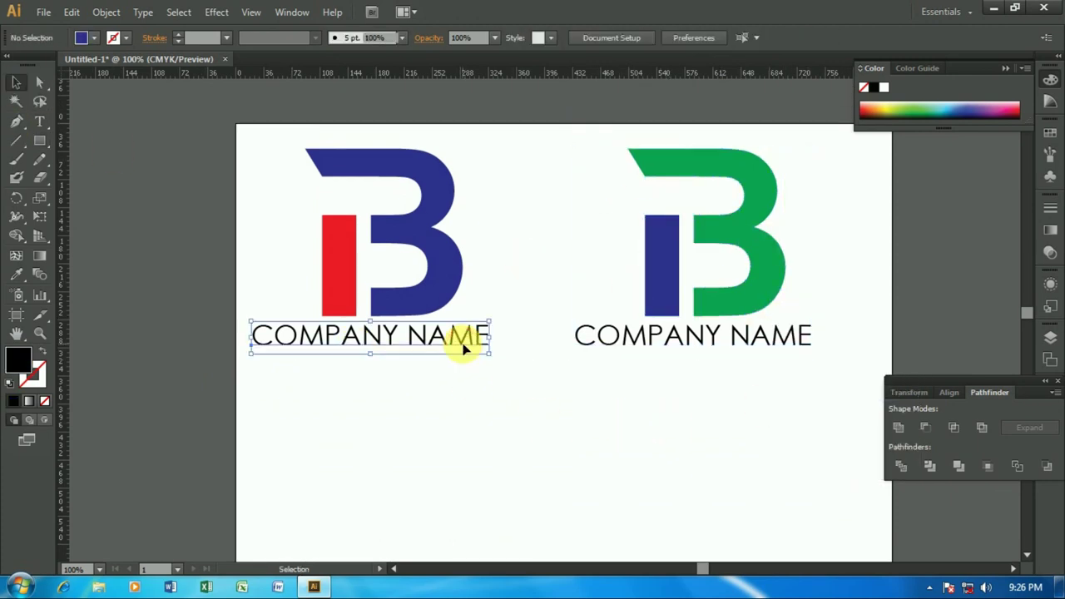
left_click(84, 39)
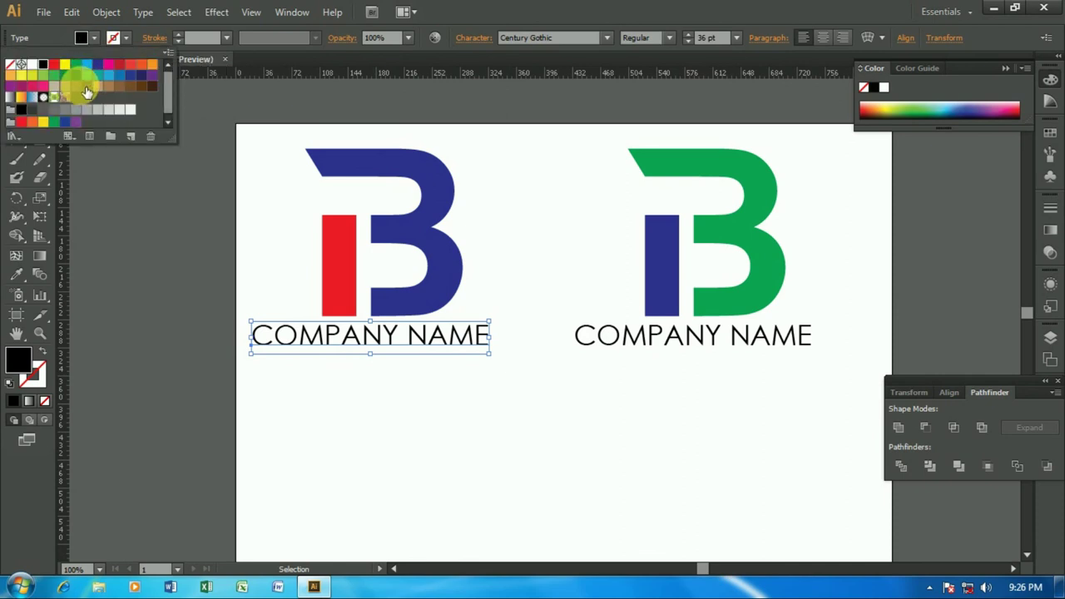
left_click(63, 74)
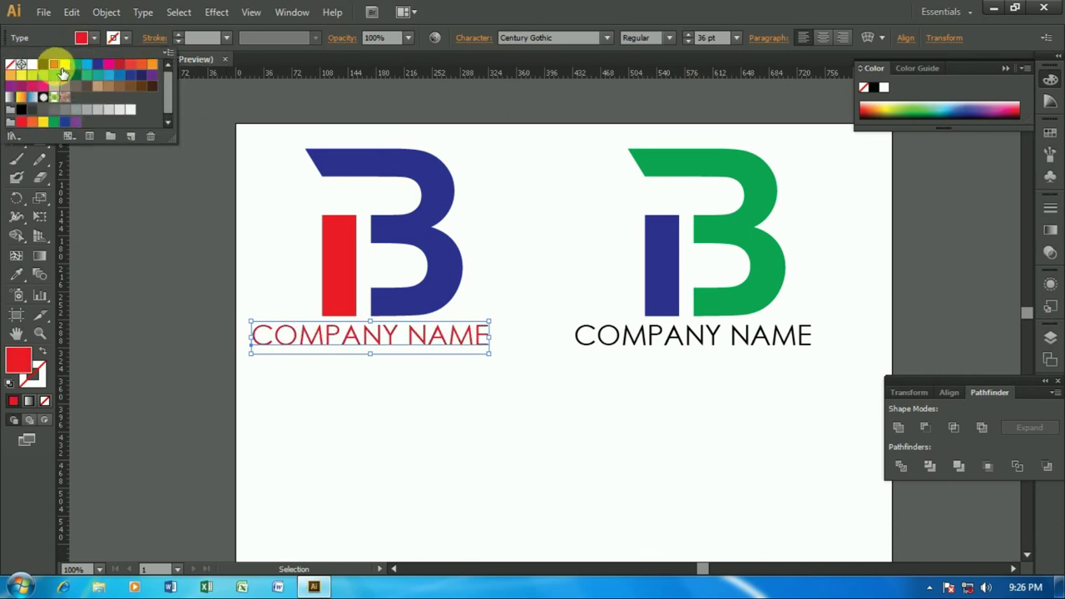
left_click(590, 400)
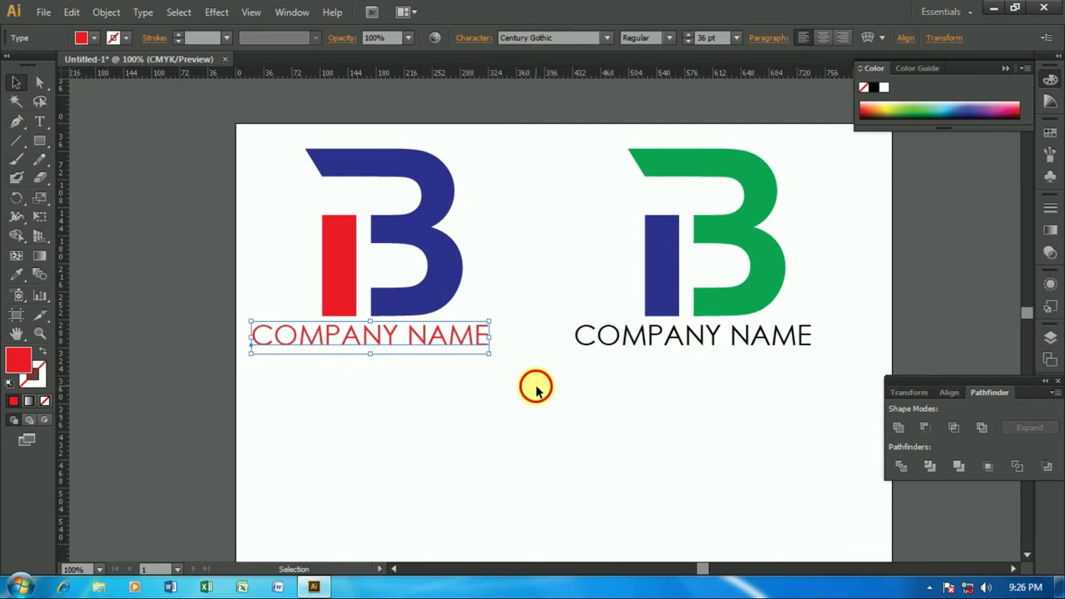
left_click(535, 387)
left_click(414, 337)
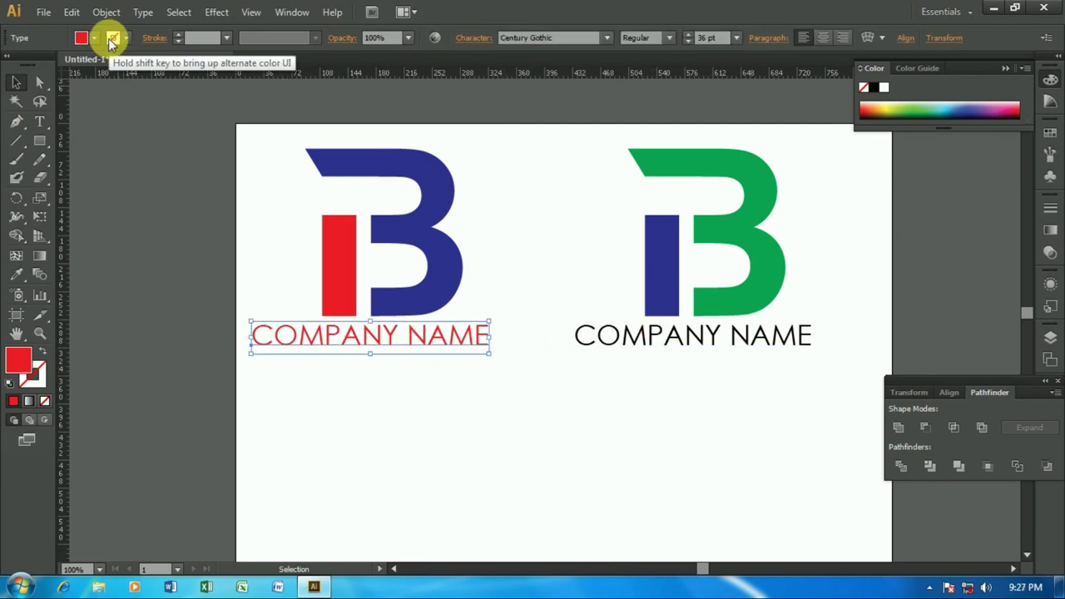
left_click(94, 37)
left_click(97, 72)
left_click(499, 378)
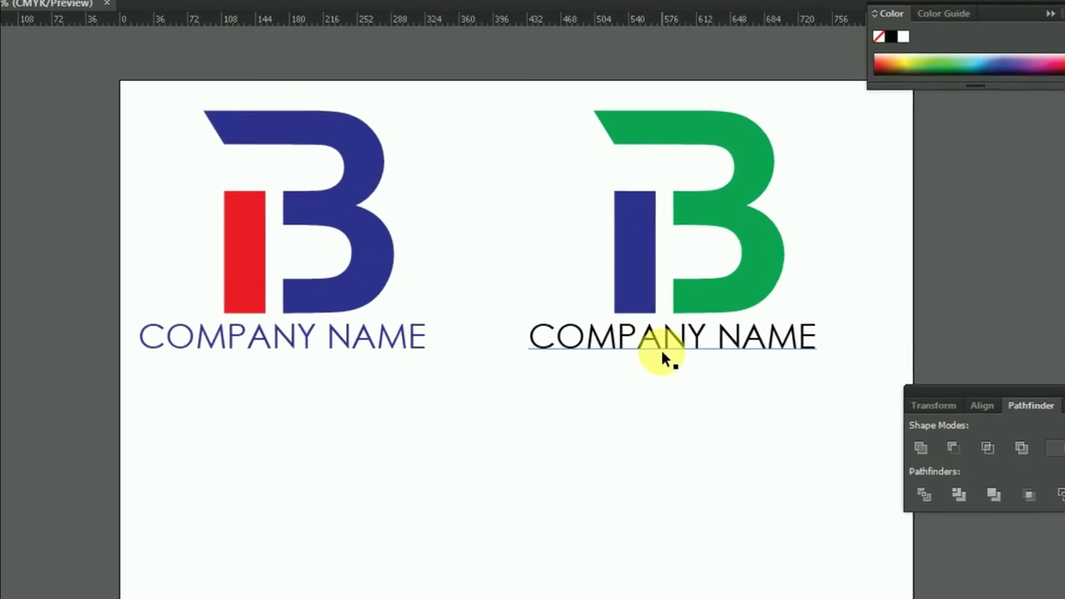
left_click(662, 348)
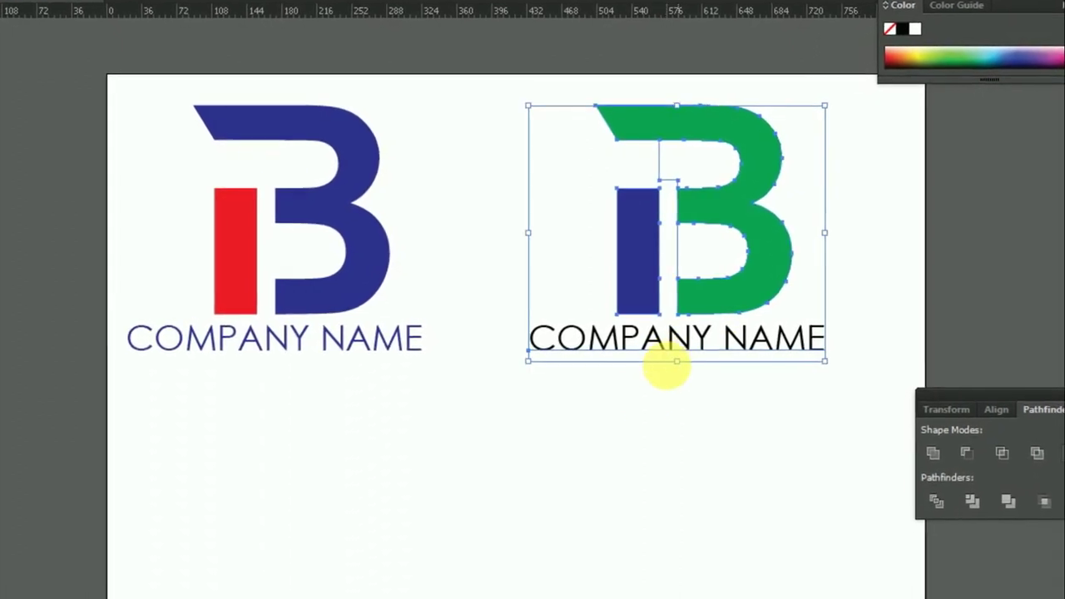
left_click(637, 397)
left_click(641, 354)
left_click(629, 405)
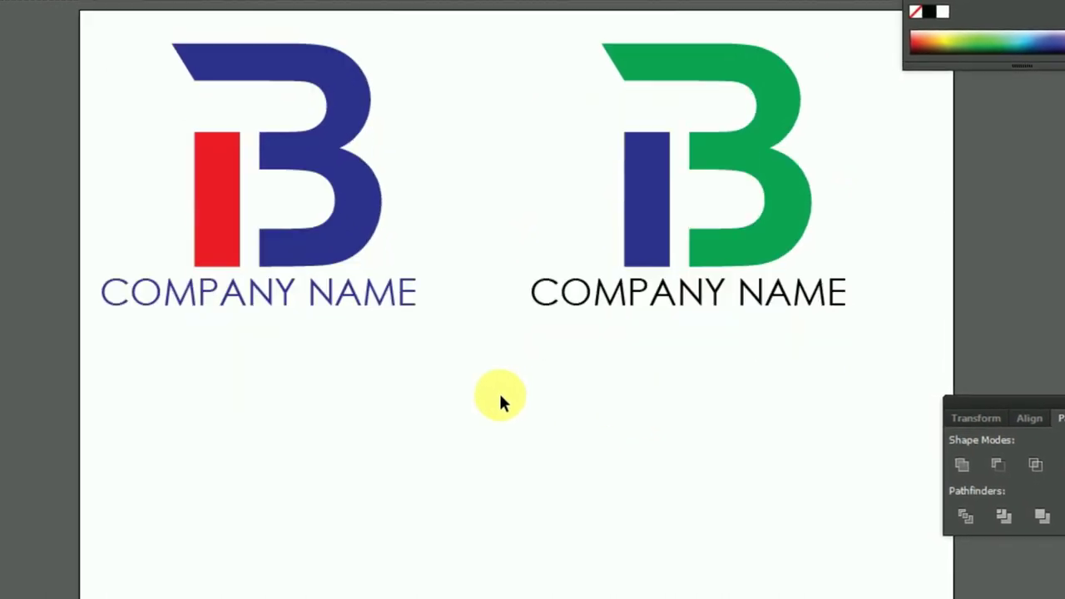